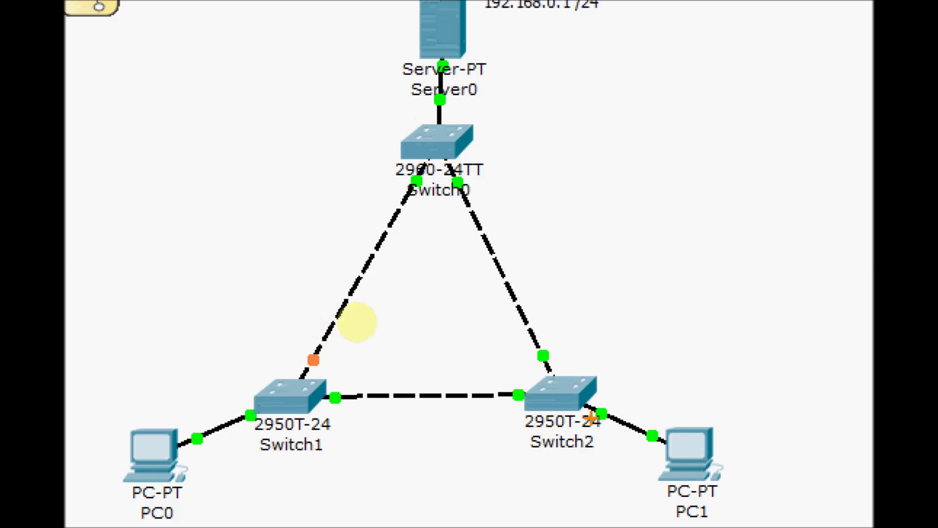
# Step: Mark with arrows the traffic from Switch2 to Switch0 and Switch1, and from Switch0 on to Switch1 and Server0
pyautogui.moveTo(564, 344)
pyautogui.mouseDown()
pyautogui.moveTo(551, 251)
pyautogui.moveTo(496, 185)
pyautogui.moveTo(505, 168)
pyautogui.mouseUp()
pyautogui.moveTo(521, 434)
pyautogui.mouseDown()
pyautogui.moveTo(341, 421)
pyautogui.moveTo(359, 432)
pyautogui.mouseUp()
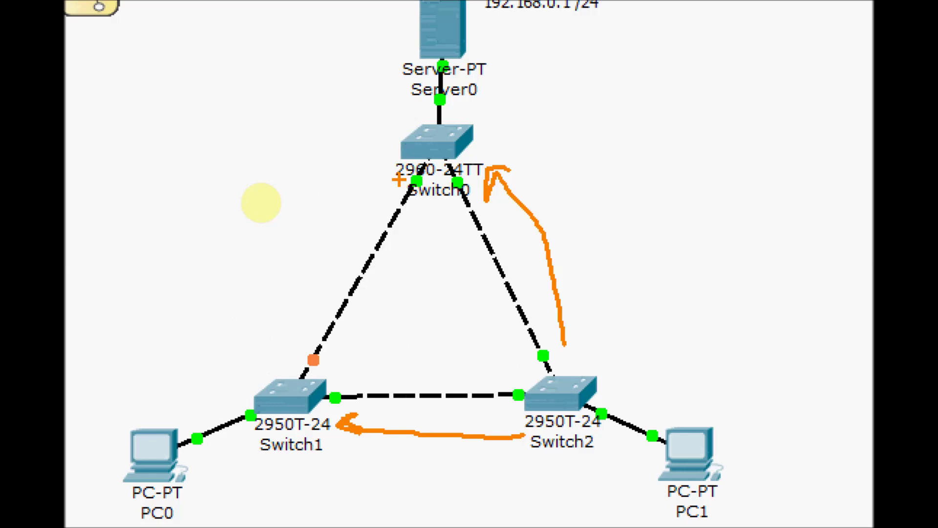
pyautogui.moveTo(399, 180)
pyautogui.mouseDown()
pyautogui.moveTo(280, 317)
pyautogui.moveTo(294, 314)
pyautogui.mouseUp()
pyautogui.moveTo(404, 116)
pyautogui.mouseDown()
pyautogui.moveTo(397, 58)
pyautogui.moveTo(390, 72)
pyautogui.moveTo(415, 52)
pyautogui.mouseUp()
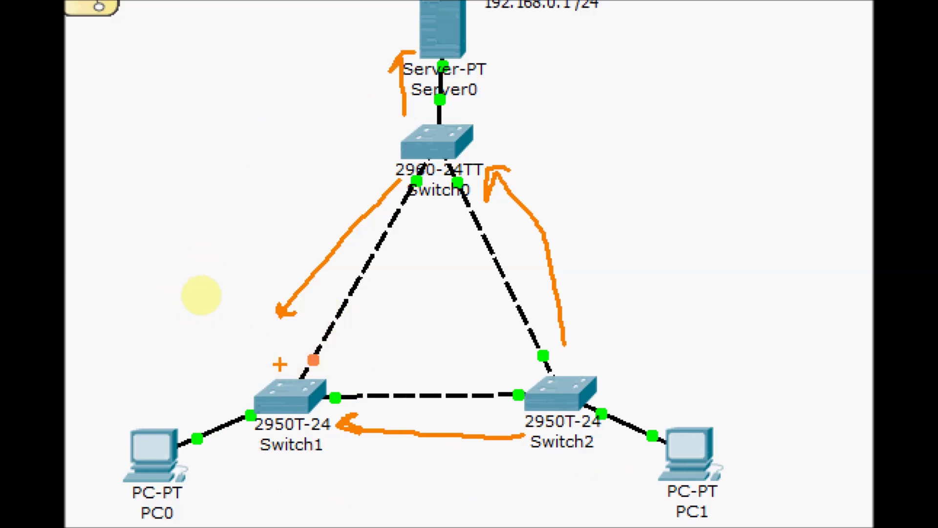
# Step: Mark with arrows the looping traffic from Switch1 to Switch0, PC0 and Switch2, and from Switch2 on to Switch0 and PC1
pyautogui.moveTo(288, 361); pyautogui.dragTo(371, 247)
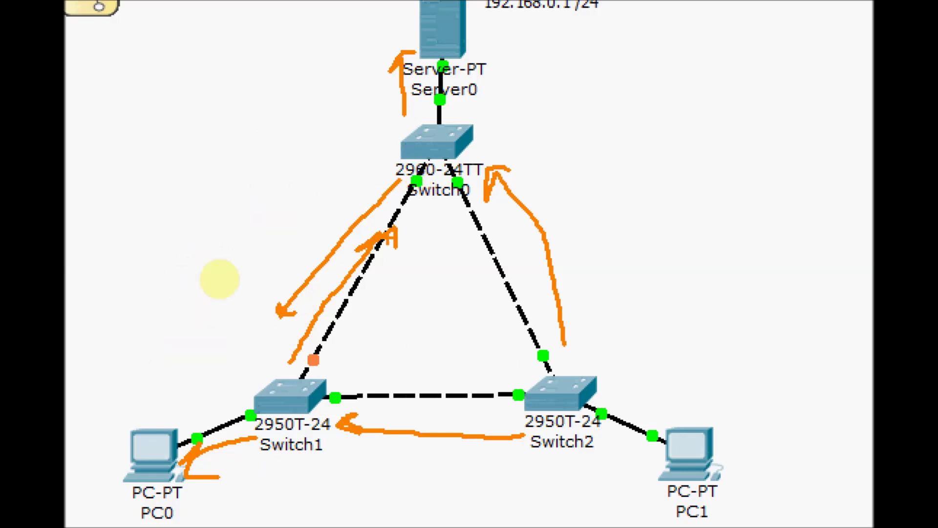
pyautogui.moveTo(244, 395); pyautogui.dragTo(172, 430)
pyautogui.moveTo(325, 452)
pyautogui.mouseDown()
pyautogui.moveTo(486, 461)
pyautogui.moveTo(517, 487)
pyautogui.mouseUp()
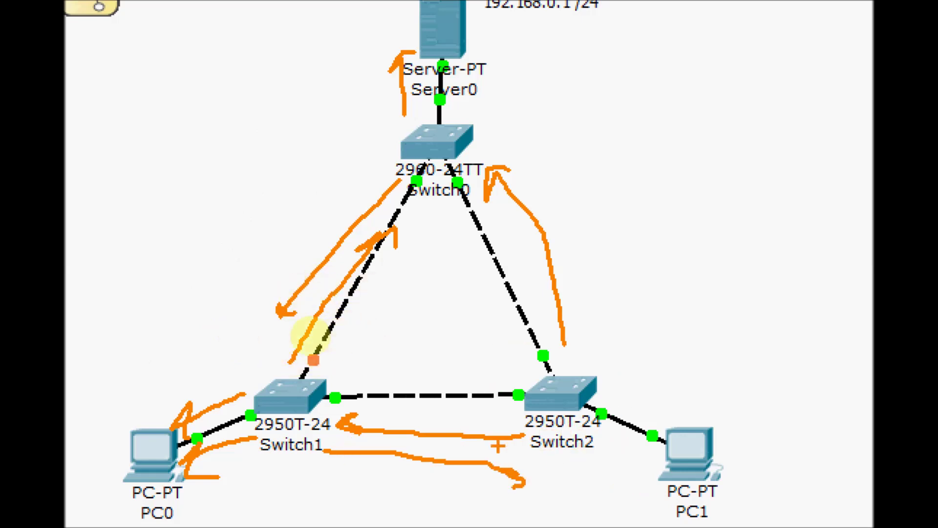
pyautogui.moveTo(547, 332); pyautogui.dragTo(483, 195)
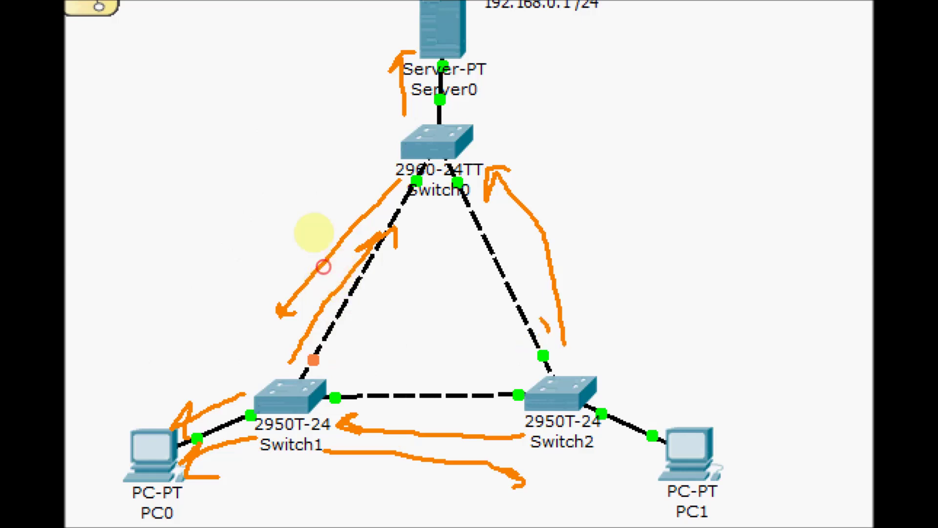
pyautogui.moveTo(600, 376); pyautogui.dragTo(672, 405)
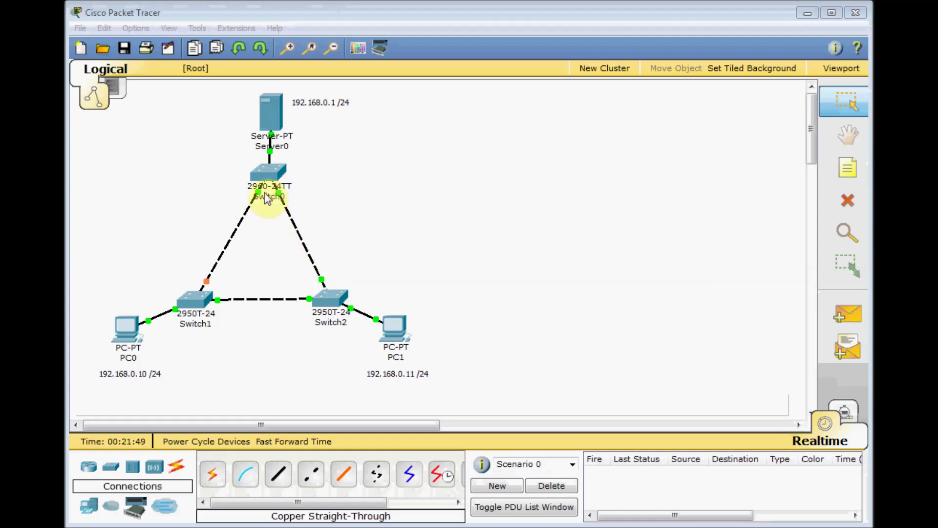
# Step: Open the command-line interface of Switch0 and enter privileged EXEC mode with en
pyautogui.click(271, 177)
pyautogui.press('Return')
pyautogui.press('Return')
pyautogui.press('Return')
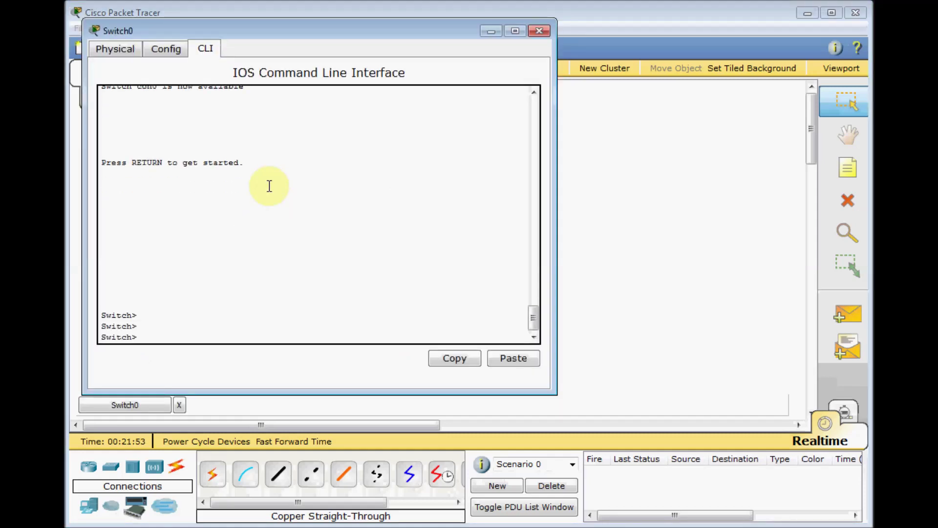
pyautogui.write('en')
pyautogui.press('Return')
pyautogui.press('Return')
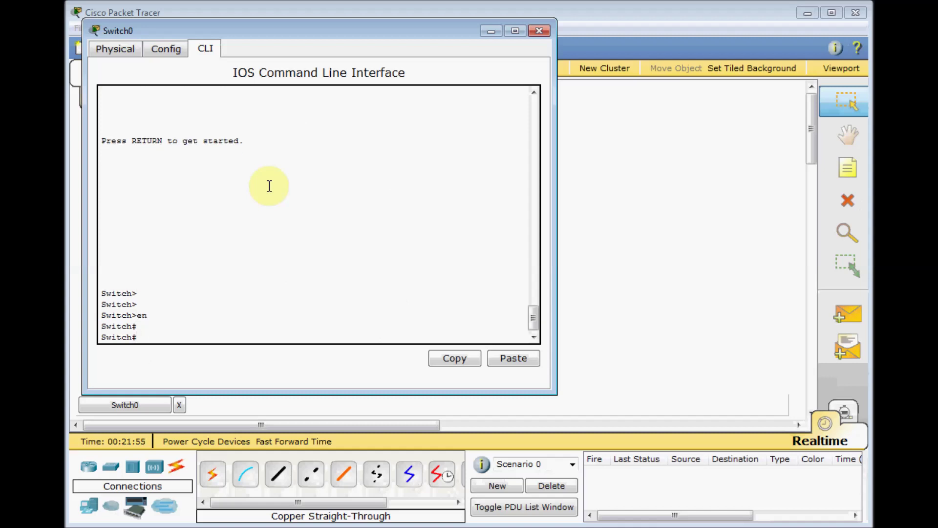
# Step: Display the spanning-tree information of Switch0 with sh spanning-tree
pyautogui.press('Tab')
pyautogui.write('spa')
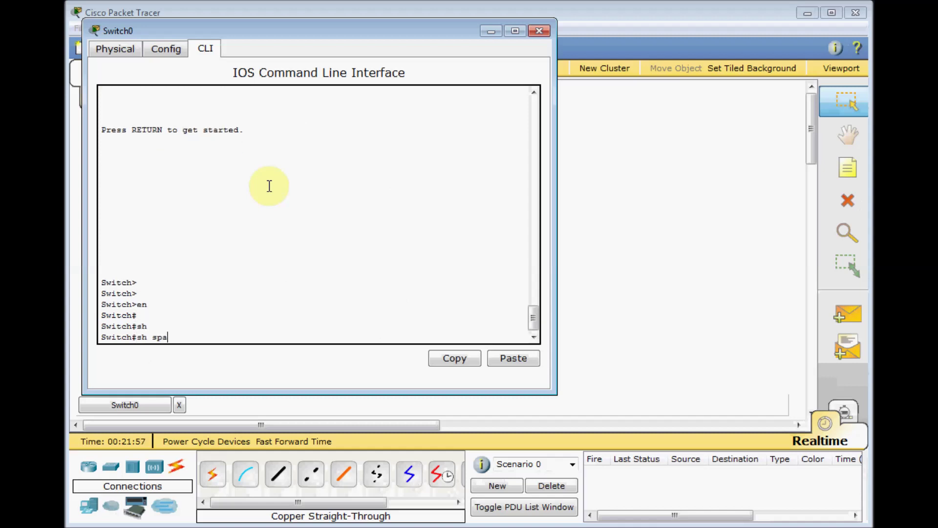
pyautogui.write('n')
pyautogui.press('Tab')
pyautogui.press('Return')
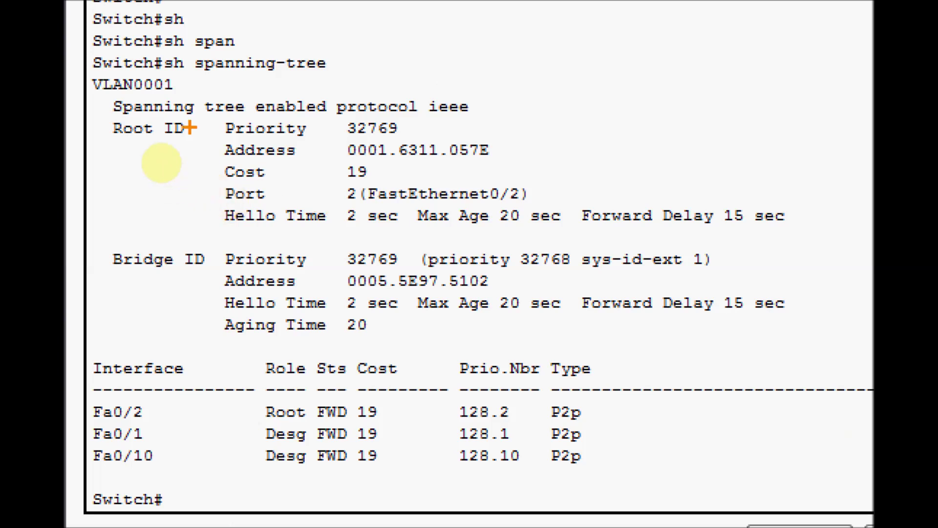
# Step: Mark the Root ID, Bridge ID, their priority and address labels and the interface table in Switch0's output, then minimize its window
pyautogui.moveTo(117, 142); pyautogui.dragTo(211, 144)
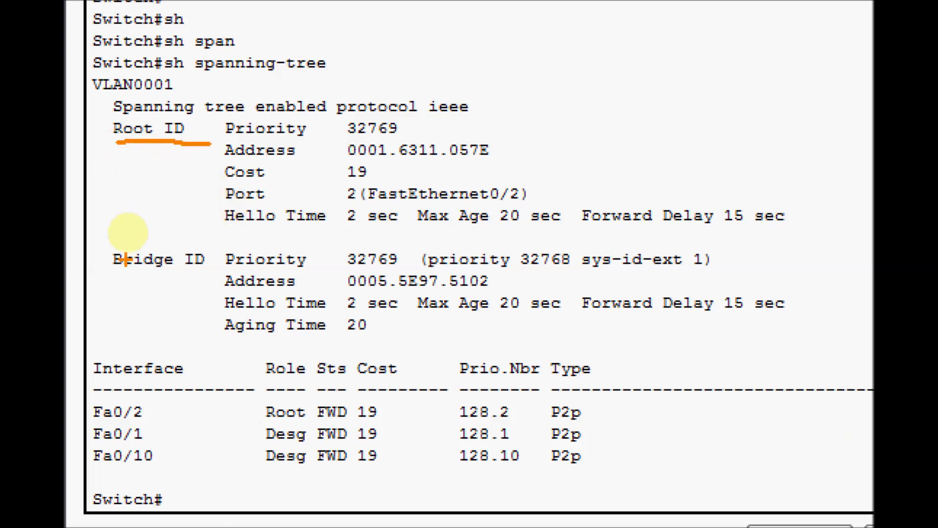
pyautogui.moveTo(113, 271); pyautogui.dragTo(194, 273)
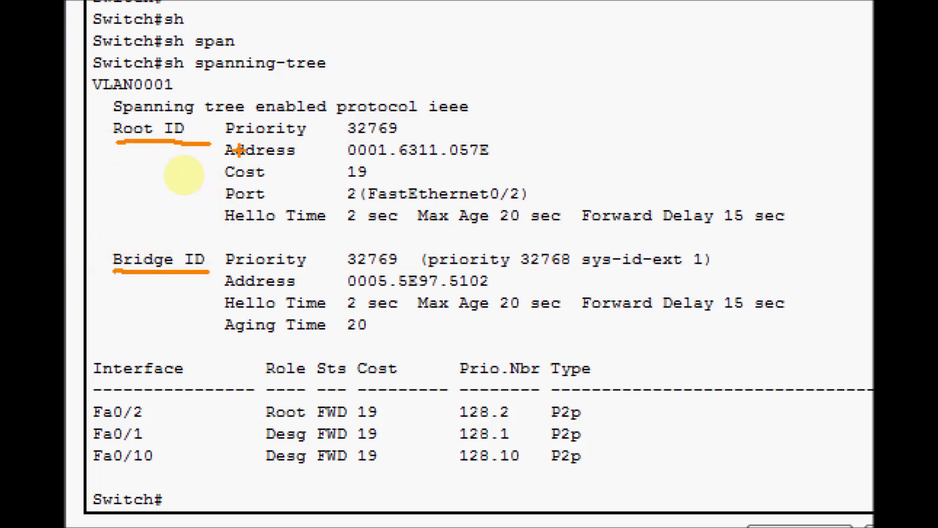
pyautogui.moveTo(229, 139); pyautogui.dragTo(323, 142)
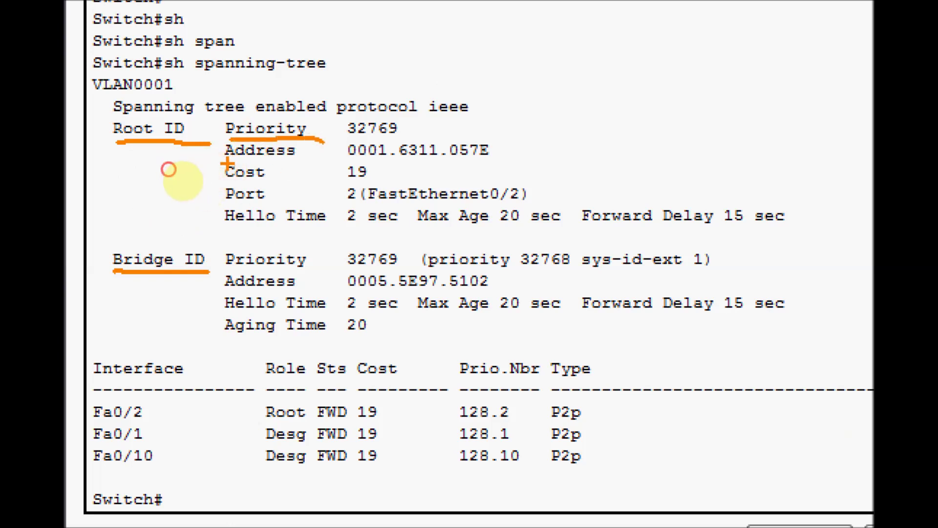
pyautogui.moveTo(227, 165); pyautogui.dragTo(295, 158)
pyautogui.moveTo(227, 273); pyautogui.dragTo(309, 277)
pyautogui.moveTo(214, 294); pyautogui.dragTo(306, 294)
pyautogui.moveTo(92, 382)
pyautogui.mouseDown()
pyautogui.moveTo(96, 449)
pyautogui.moveTo(174, 494)
pyautogui.mouseUp()
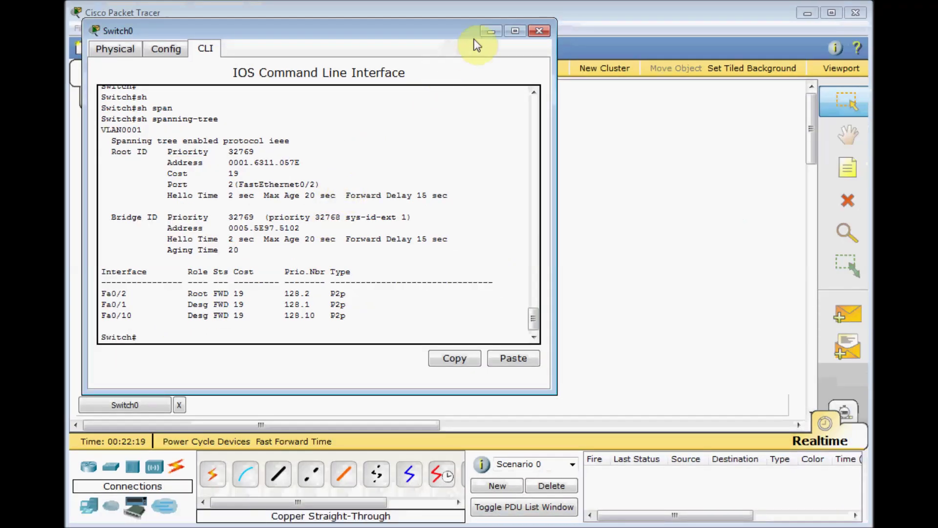
pyautogui.click(492, 31)
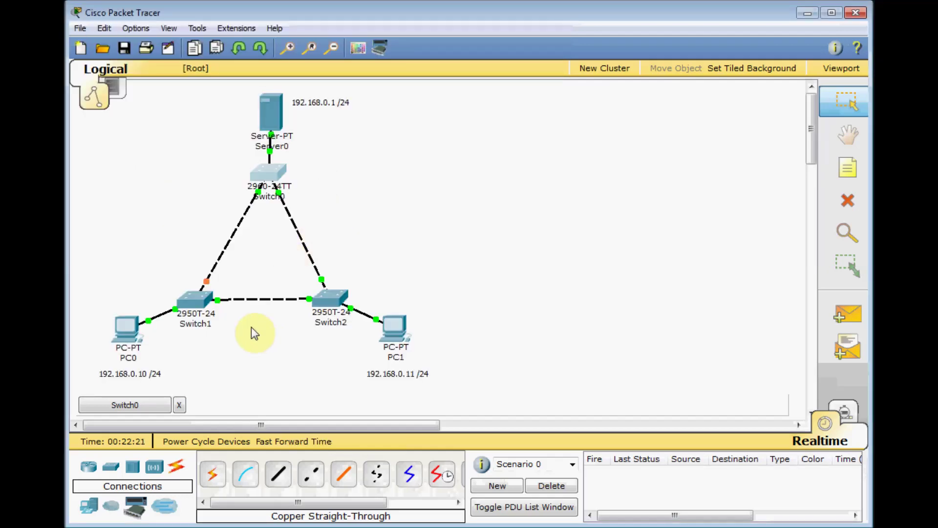
# Step: Open the command-line interface of Switch1 and enter privileged EXEC mode with en
pyautogui.click(198, 301)
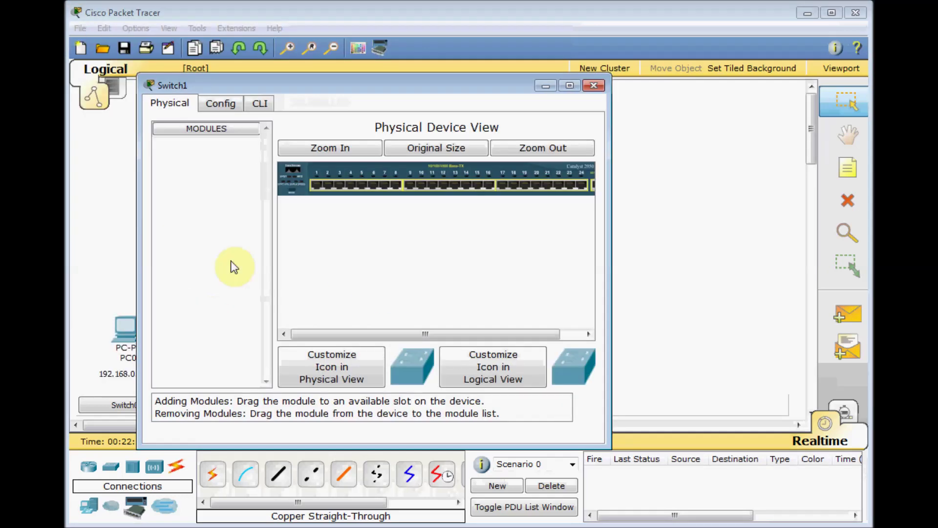
pyautogui.click(257, 105)
pyautogui.press('Return')
pyautogui.press('Return')
pyautogui.write('e')
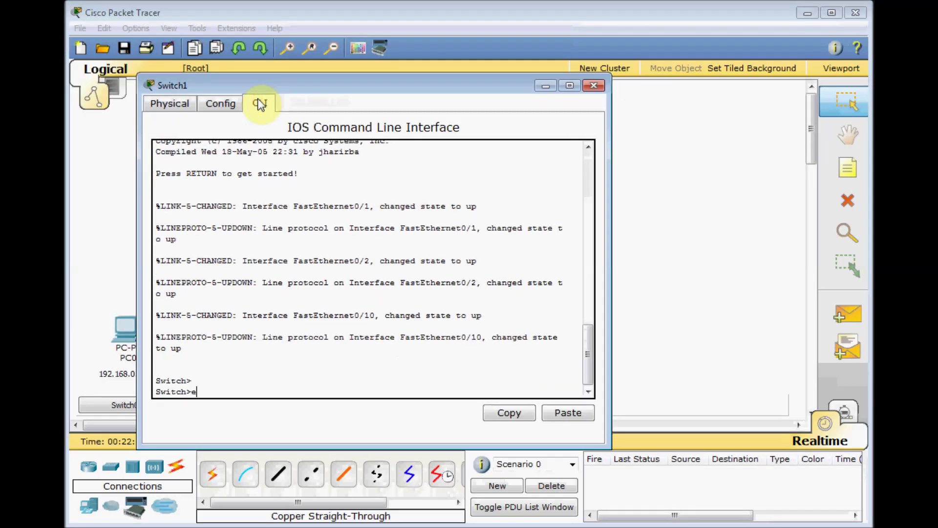
pyautogui.write('n')
pyautogui.press('Return')
pyautogui.press('Return')
# Step: Display the spanning-tree information of Switch1 with sh spanning-tree
pyautogui.write('sh span')
pyautogui.press('Tab')
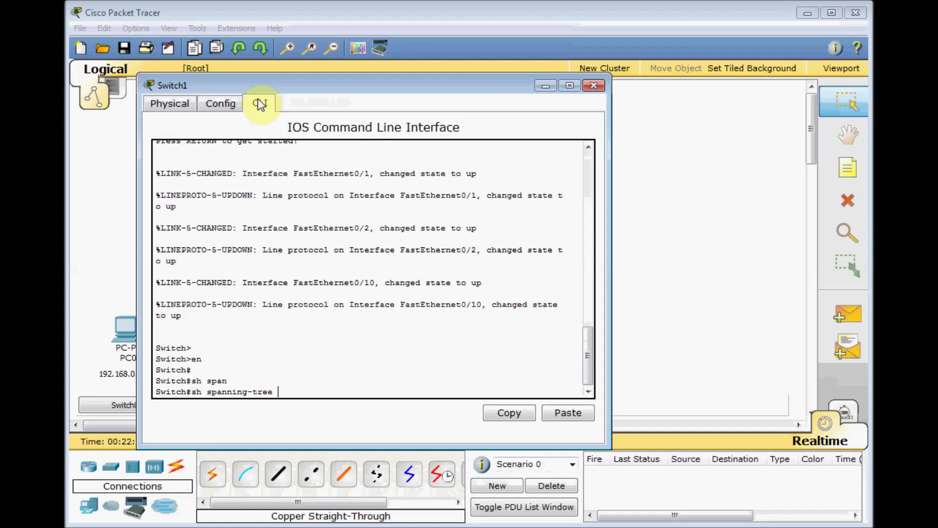
pyautogui.press('Return')
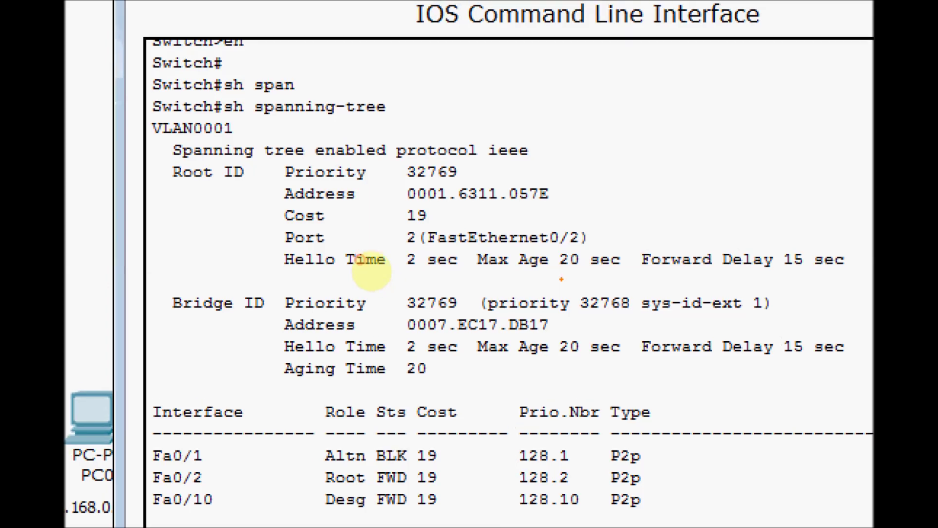
# Step: Underline the Root ID, Bridge ID and the root's priority and address in Switch1's output, and minimize its window
pyautogui.moveTo(165, 179); pyautogui.dragTo(248, 181)
pyautogui.moveTo(171, 317); pyautogui.dragTo(259, 318)
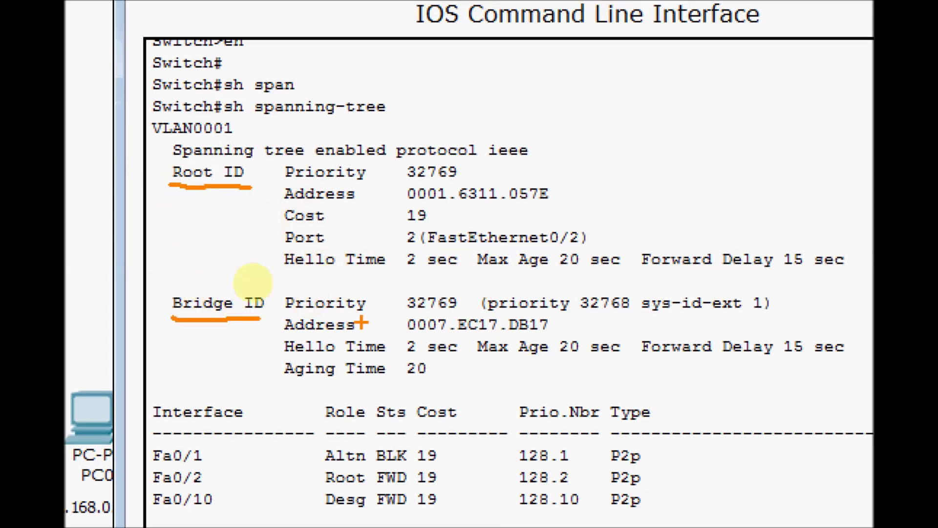
pyautogui.moveTo(276, 166); pyautogui.dragTo(277, 203)
pyautogui.moveTo(408, 202); pyautogui.dragTo(558, 212)
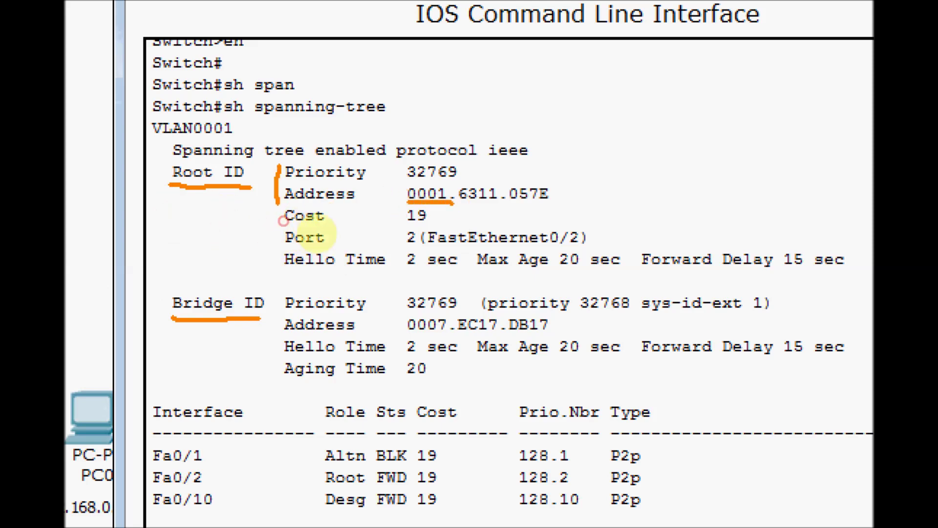
pyautogui.moveTo(406, 185); pyautogui.dragTo(461, 184)
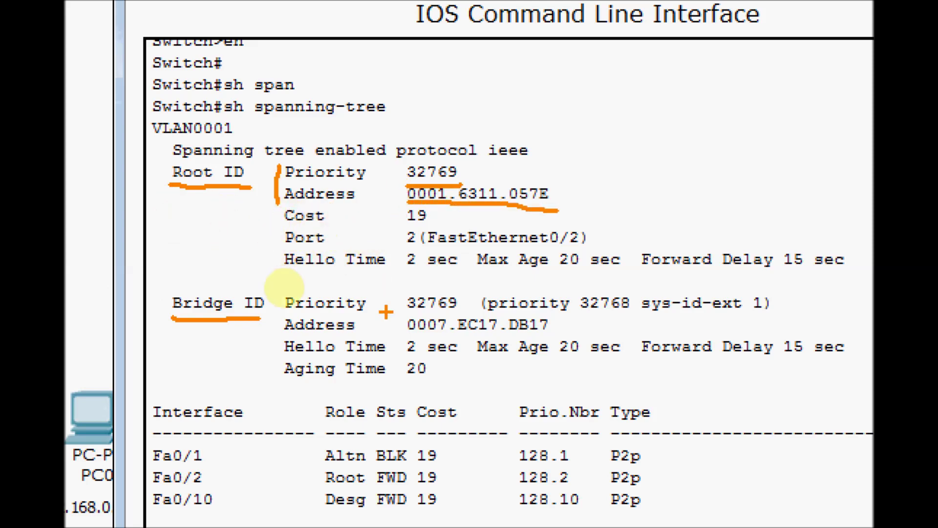
pyautogui.press('Escape')
pyautogui.click(545, 88)
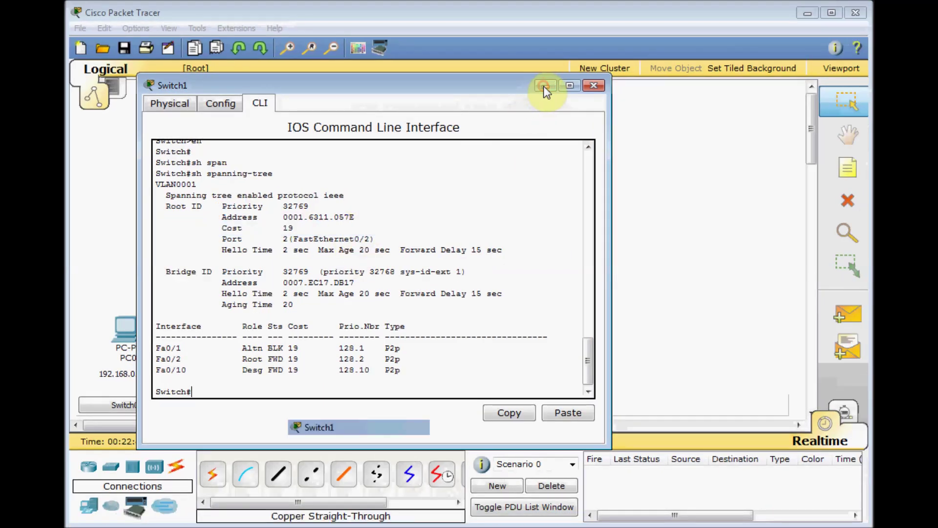
# Step: Open the command-line interface of Switch2 and enter privileged EXEC mode with en
pyautogui.click(330, 307)
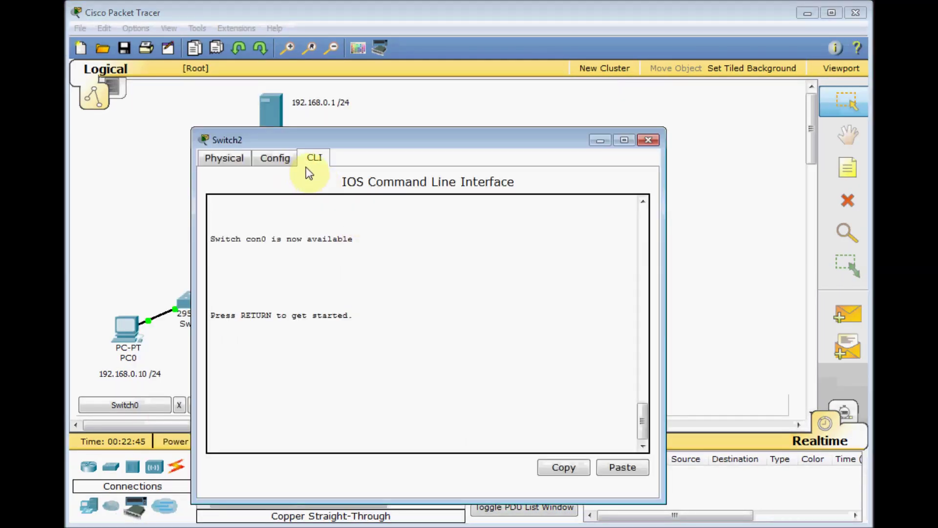
pyautogui.press('Return')
pyautogui.press('Return')
pyautogui.write('en')
pyautogui.press('Return')
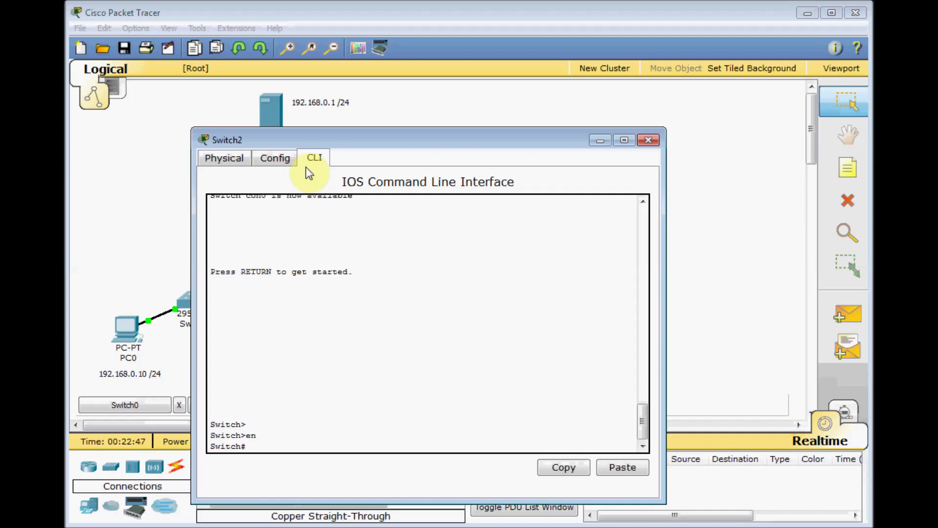
# Step: Display the spanning-tree information of Switch2 with sh spanning-tree
pyautogui.write('sh span')
pyautogui.press('Tab')
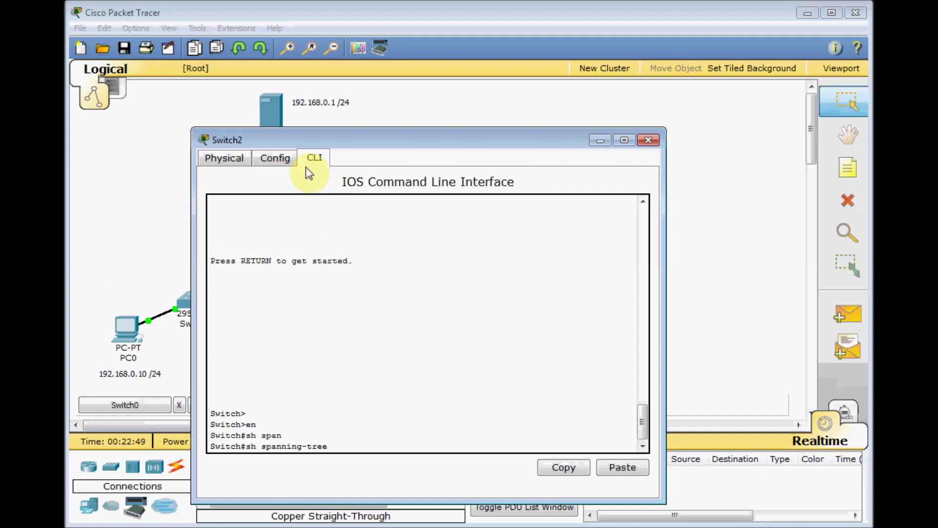
pyautogui.press('Return')
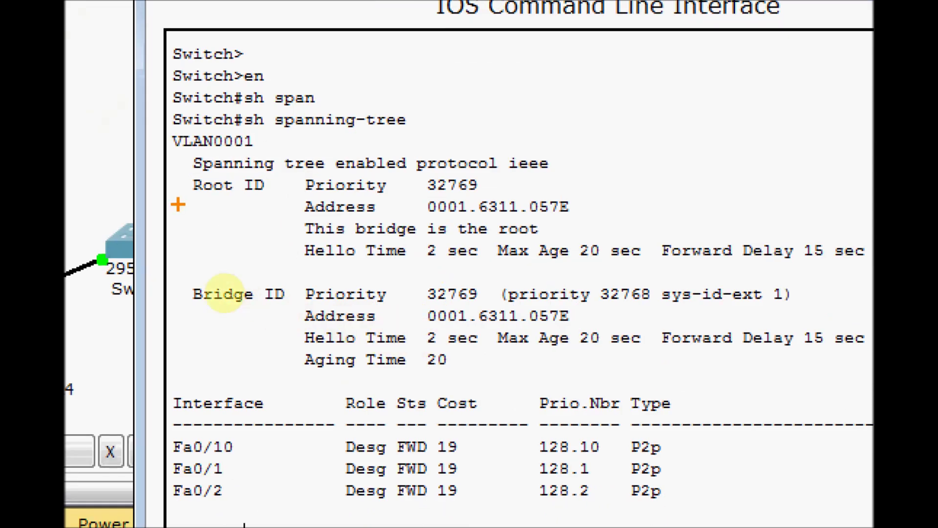
# Step: Underline the Root ID, Bridge ID and "This bridge is the root" in Switch2's output, and minimize its window
pyautogui.moveTo(193, 196); pyautogui.dragTo(266, 196)
pyautogui.moveTo(182, 317); pyautogui.dragTo(292, 309)
pyautogui.moveTo(305, 240); pyautogui.dragTo(551, 236)
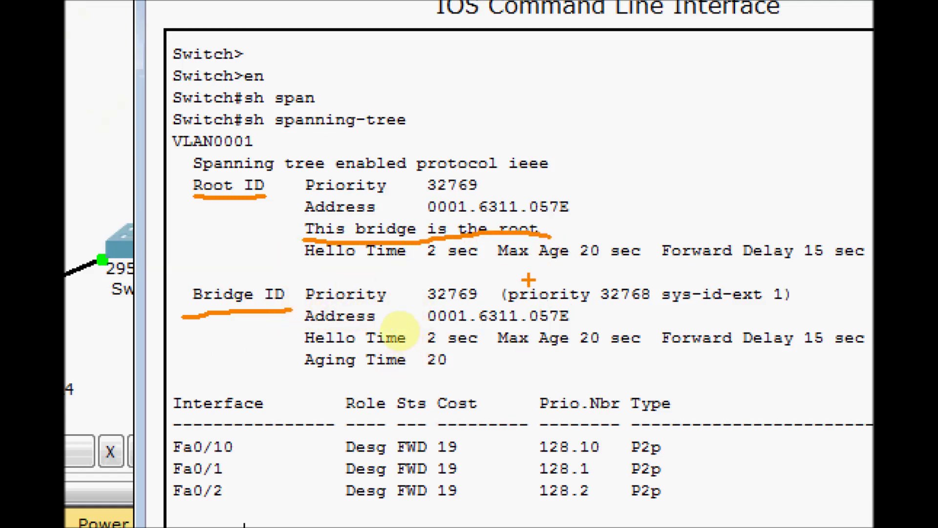
pyautogui.press('Escape')
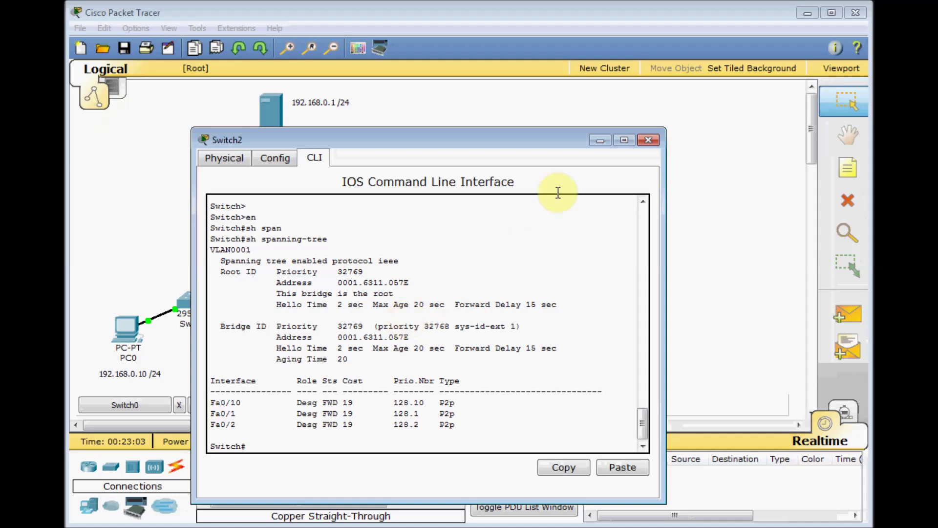
pyautogui.click(593, 141)
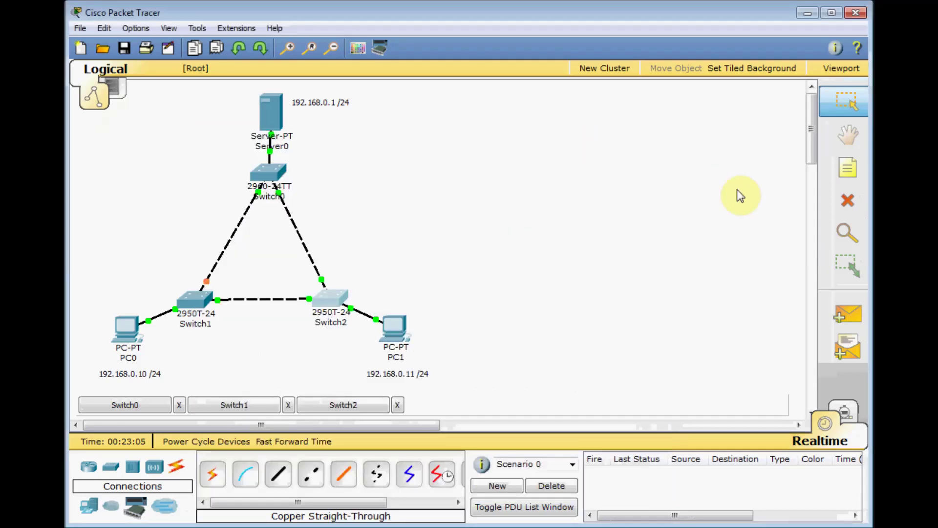
# Step: Add a note beside the topology reading "1- Elect the root Bridge", "2- select the best path to root bridge" and "3- block unnecessary prots"
pyautogui.click(832, 179)
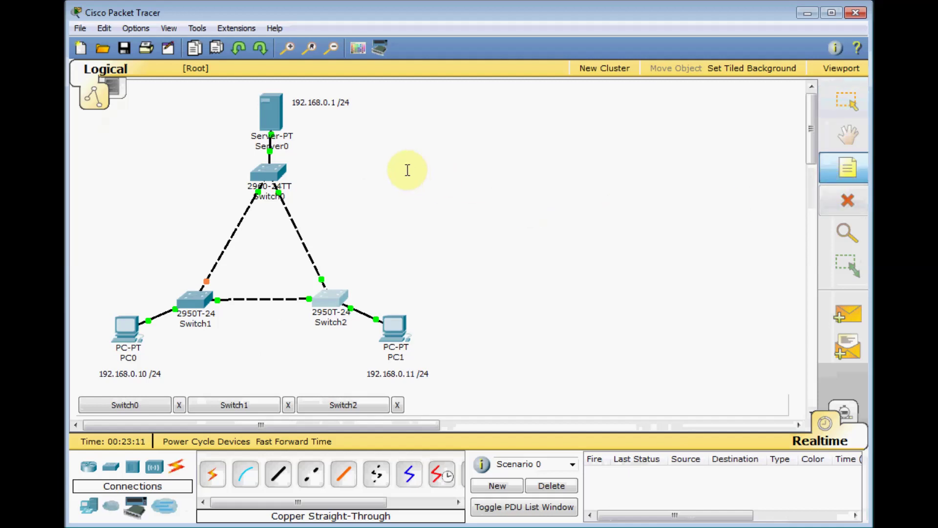
pyautogui.click(378, 162)
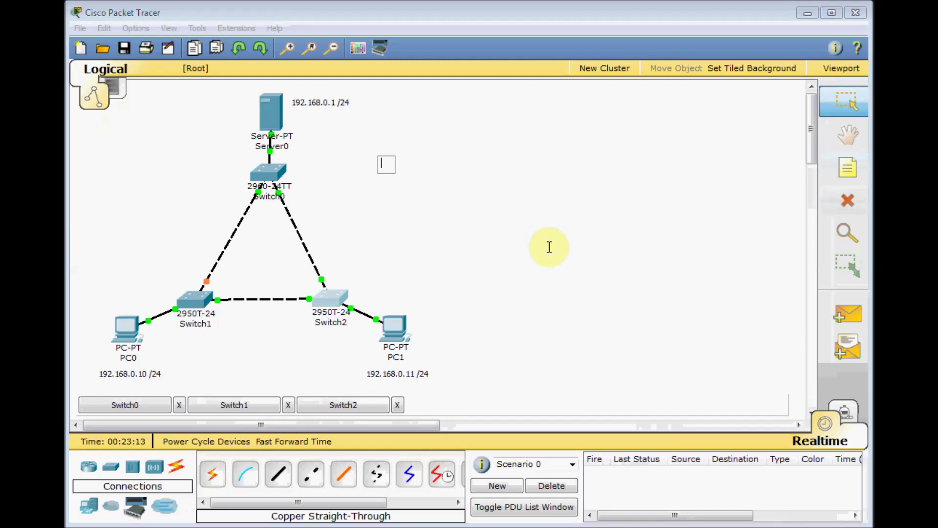
pyautogui.write('1- Elect the root Bridge')
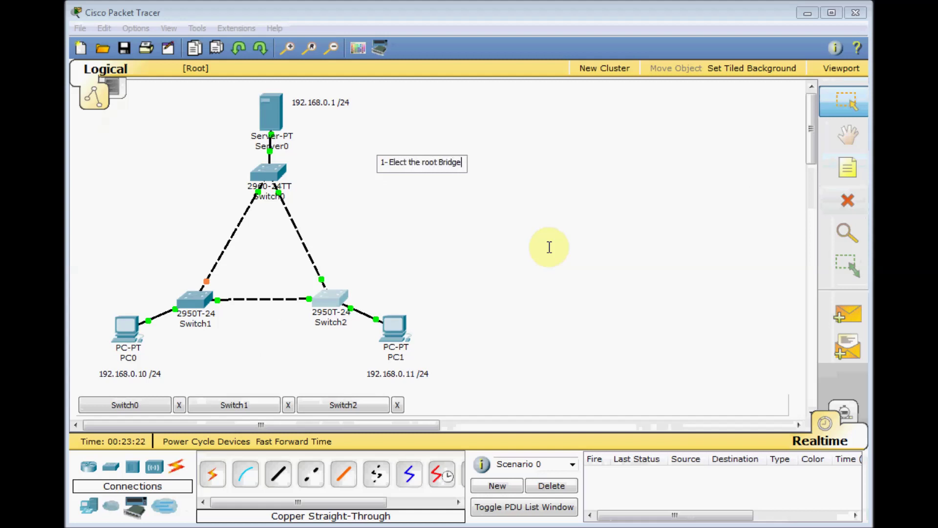
pyautogui.press('Return')
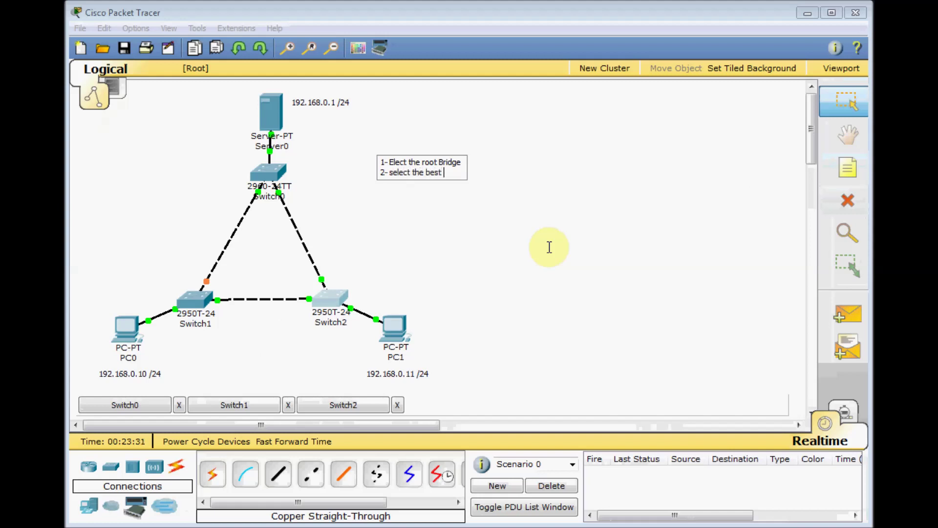
pyautogui.write('ath to root bridge')
pyautogui.press('Return')
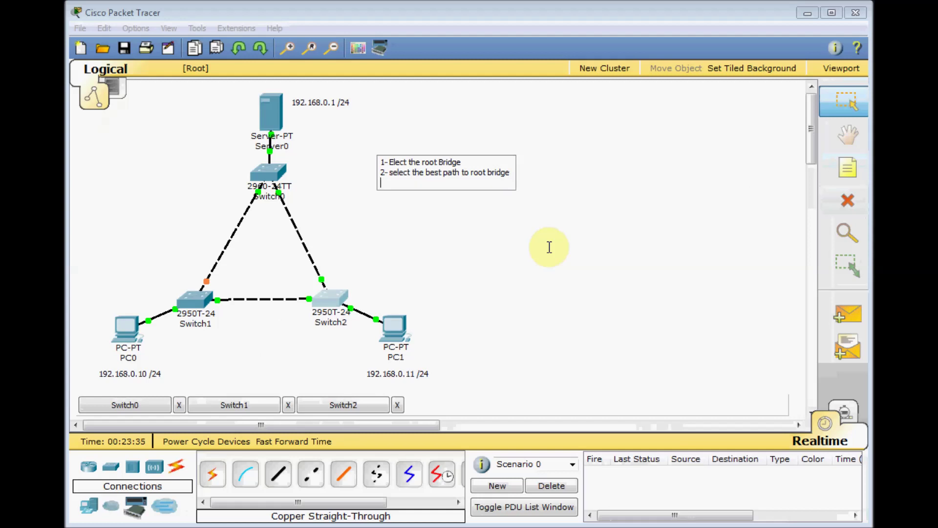
pyautogui.write('3-')
pyautogui.write('block unnecessary prots')
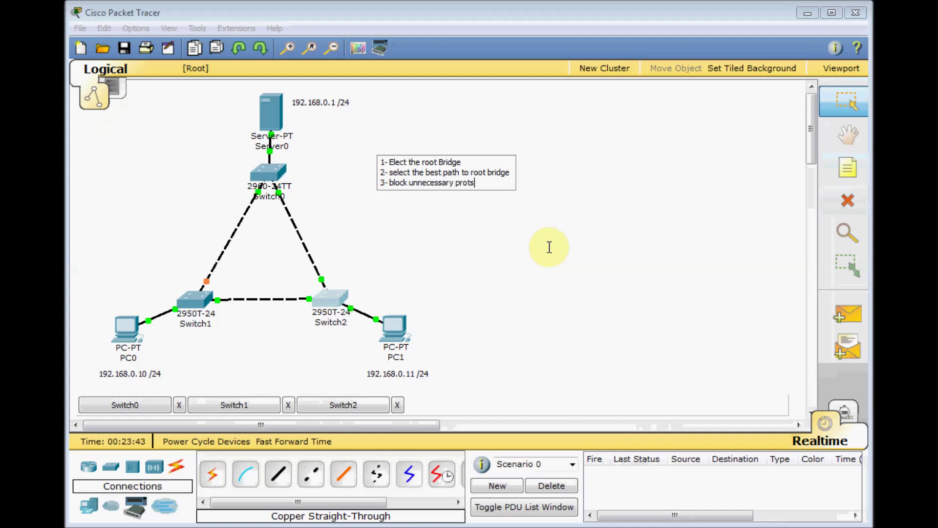
# Step: Finish the three-line note, move it slightly up to sit beside Server0, and deselect it
pyautogui.click(549, 247)
pyautogui.moveTo(422, 175); pyautogui.dragTo(433, 143)
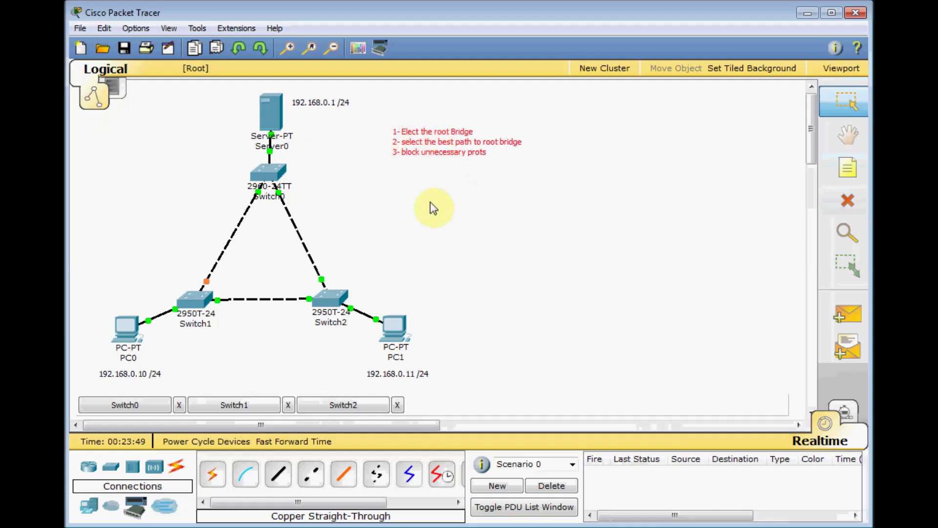
pyautogui.click(535, 369)
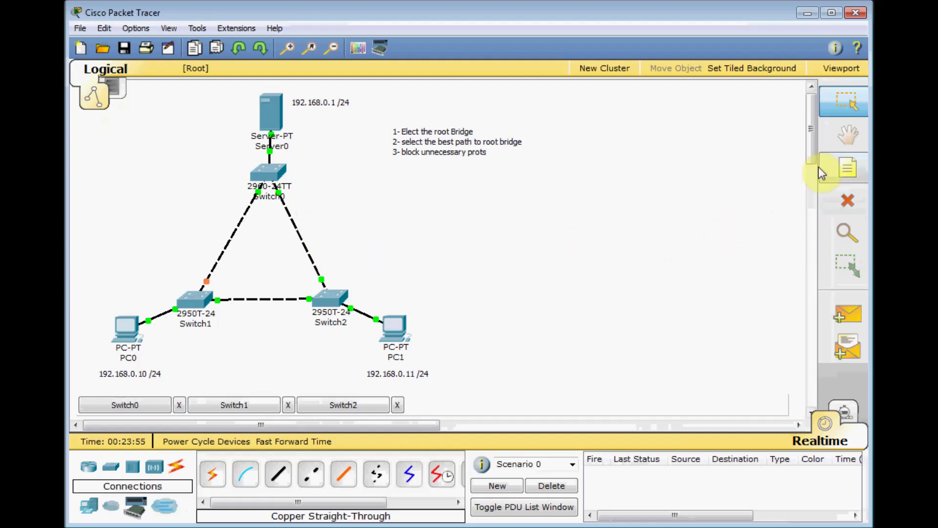
# Step: Place a new empty note in the blank area below the three-line note
pyautogui.click(832, 169)
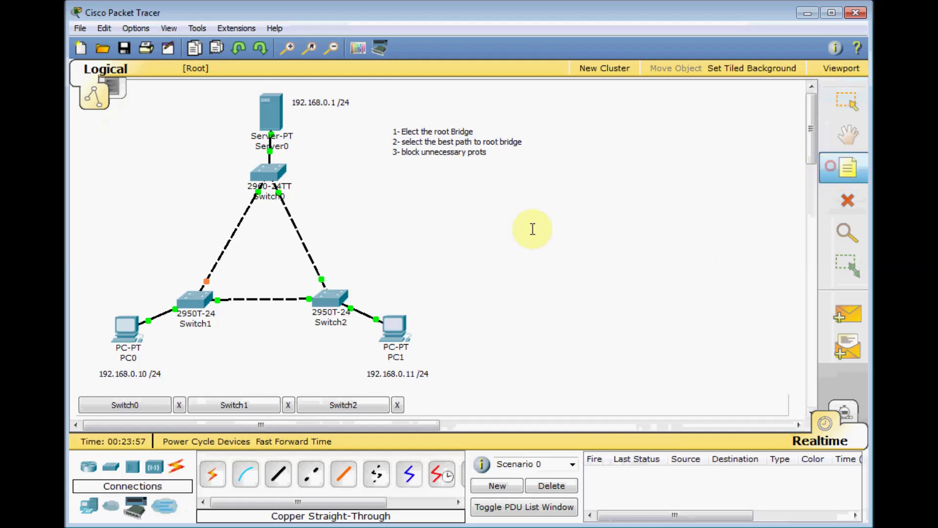
pyautogui.click(405, 210)
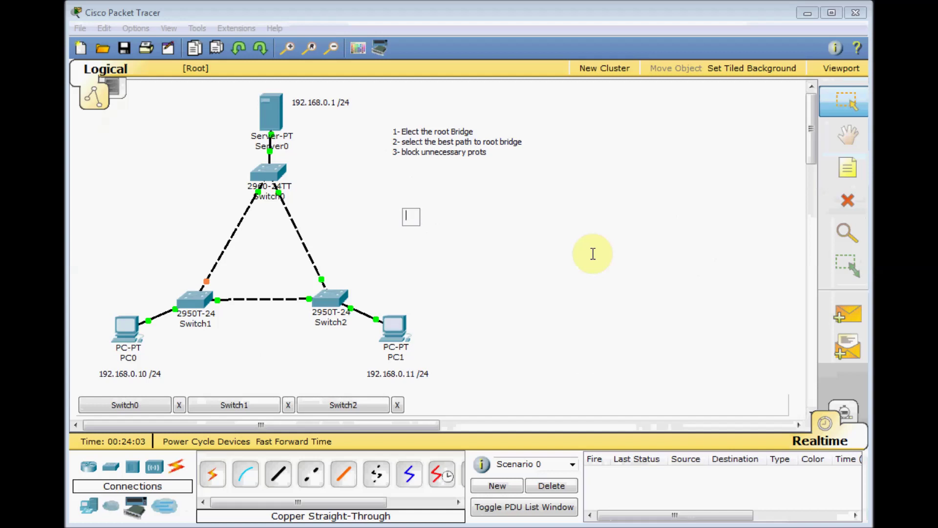
pyautogui.write('Root')
pyautogui.write(' ID:')
pyautogui.press('BackSpace')
pyautogui.press('BackSpace')
pyautogui.press('BackSpace')
pyautogui.press('BackSpace')
pyautogui.press('BackSpace')
pyautogui.press('BackSpace')
pyautogui.press('BackSpace')
pyautogui.press('BackSpace')
# Step: Write "Bridge ID: 32768 + MAC" in the new note, with "32768 + VLAN ID" two lines below it
pyautogui.write('Bridge ID:')
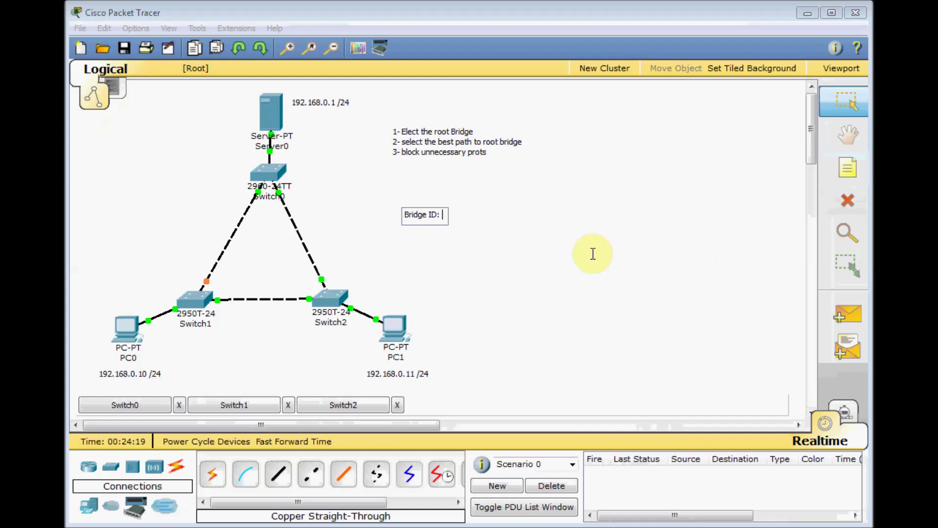
pyautogui.write(' 32768 ')
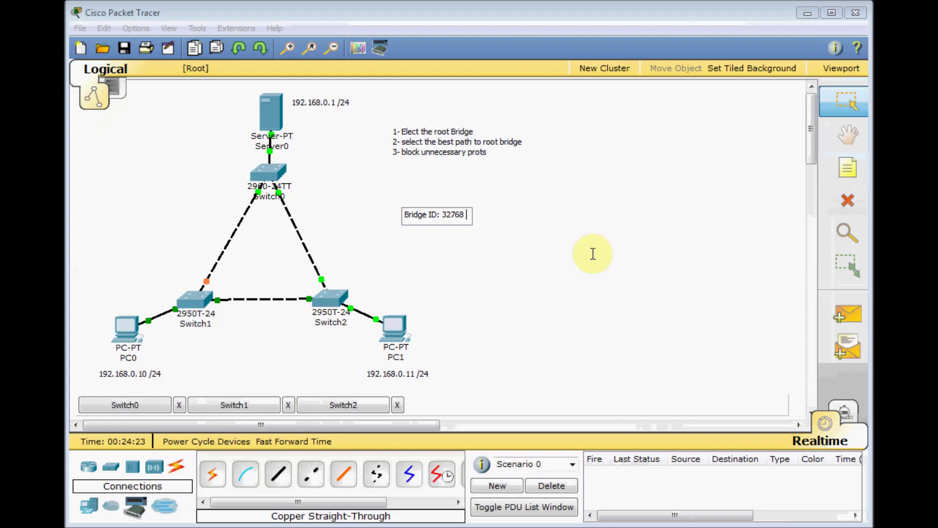
pyautogui.write('+ MAC')
pyautogui.press('Return')
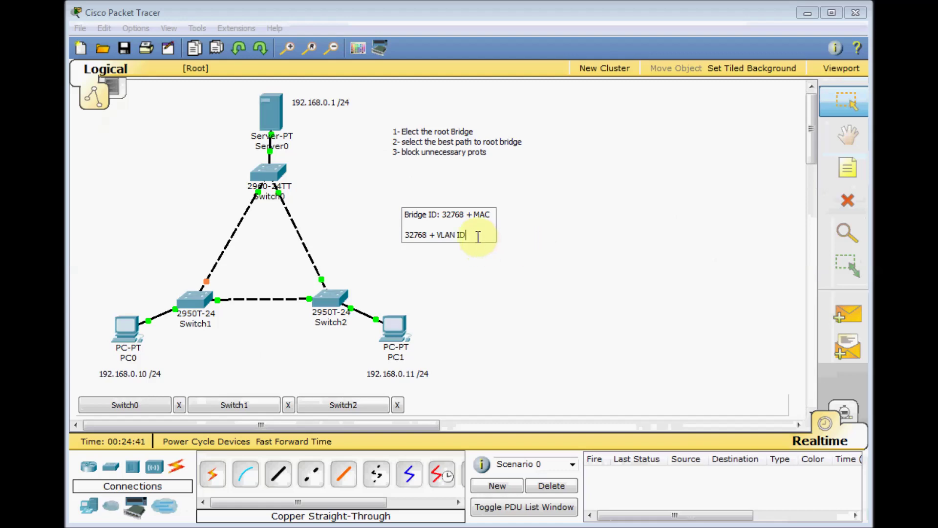
# Step: Open Switch0's command line, underline the Bridge ID priority, its 32768 and sys-id-ext parts and VLAN0001, and minimize the window
pyautogui.click(263, 177)
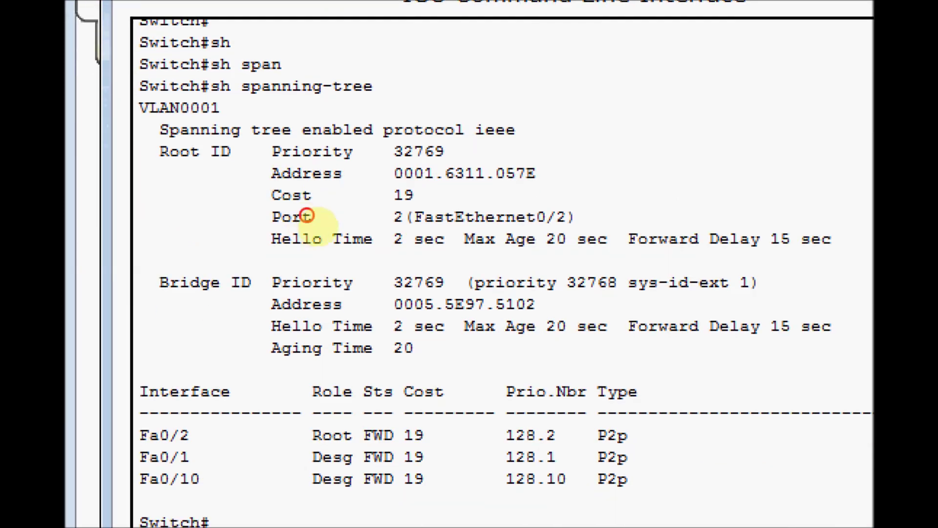
pyautogui.moveTo(393, 291); pyautogui.dragTo(457, 293)
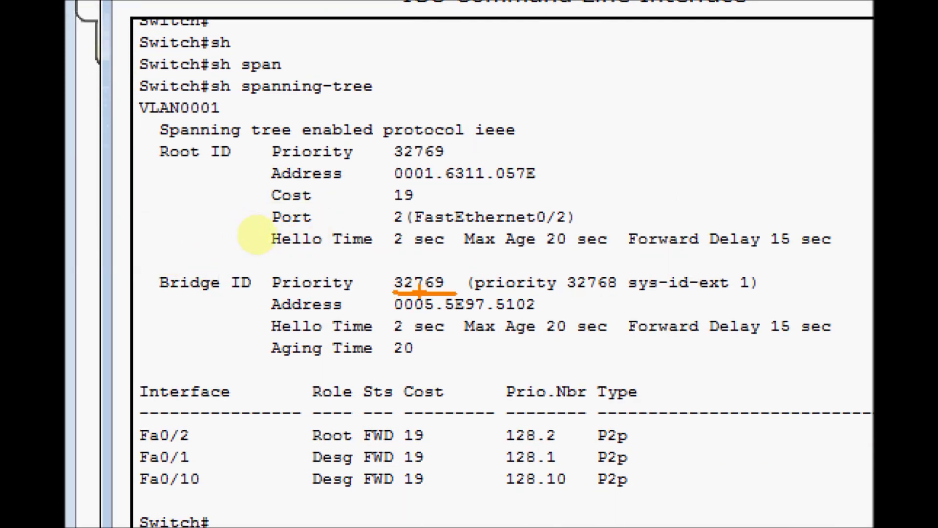
pyautogui.moveTo(566, 293); pyautogui.dragTo(622, 294)
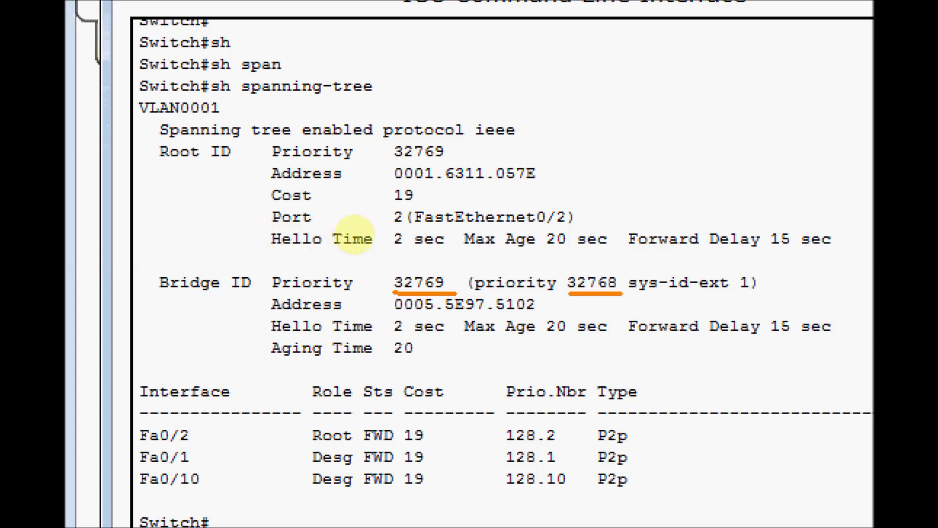
pyautogui.moveTo(728, 293); pyautogui.dragTo(759, 293)
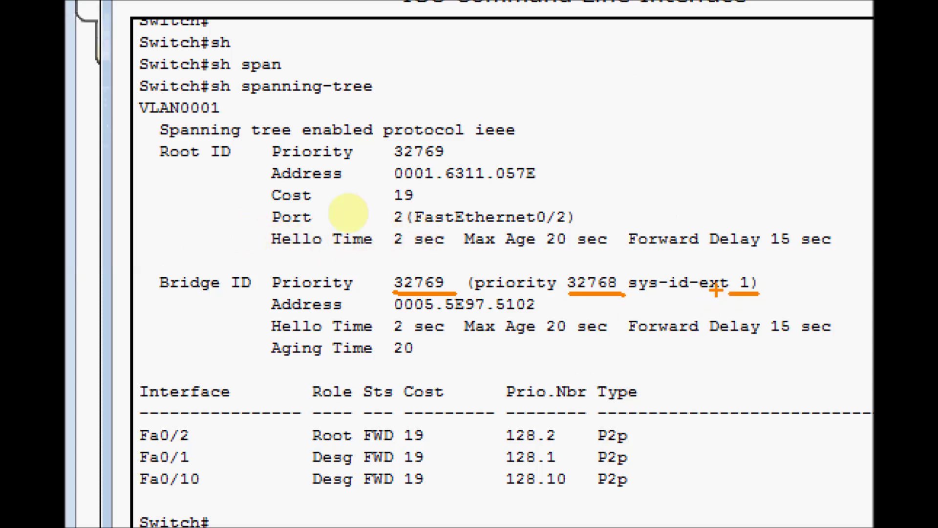
pyautogui.moveTo(140, 116); pyautogui.dragTo(239, 126)
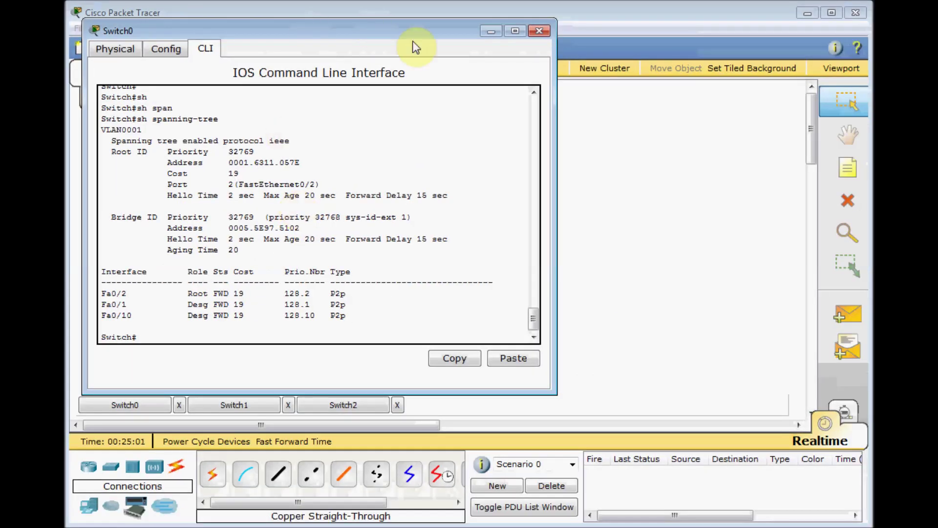
pyautogui.click(488, 31)
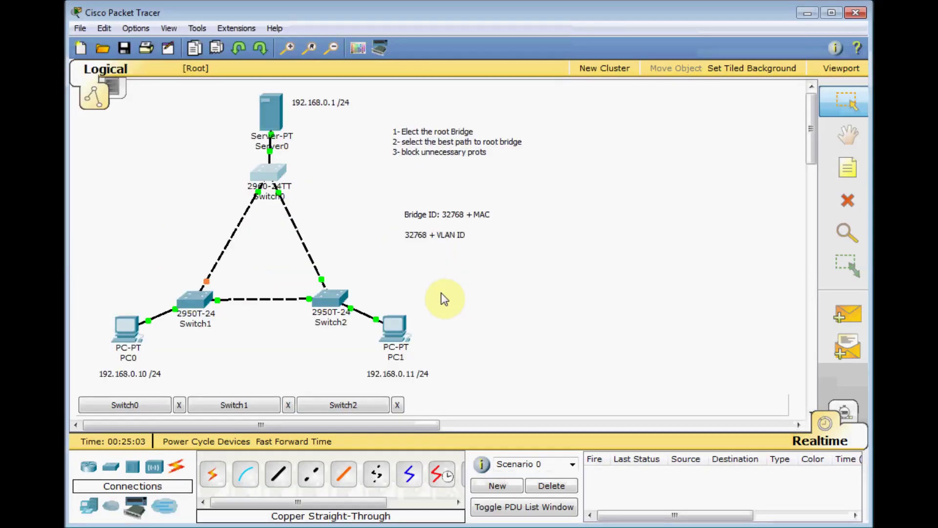
# Step: Move the Bridge ID note up, closer to the three-line note
pyautogui.moveTo(410, 232); pyautogui.dragTo(401, 206)
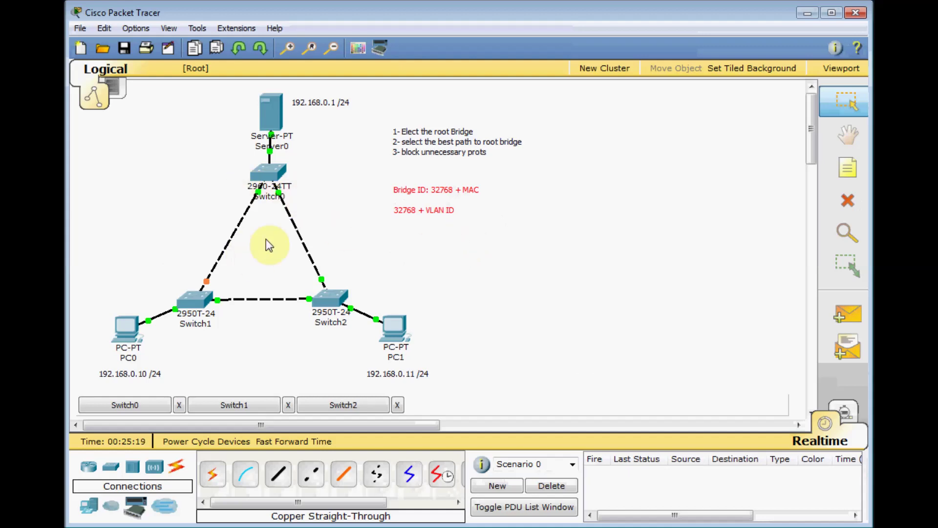
# Step: Display Switch0's version information with sh version and underline its base ethernet MAC address
pyautogui.click(274, 177)
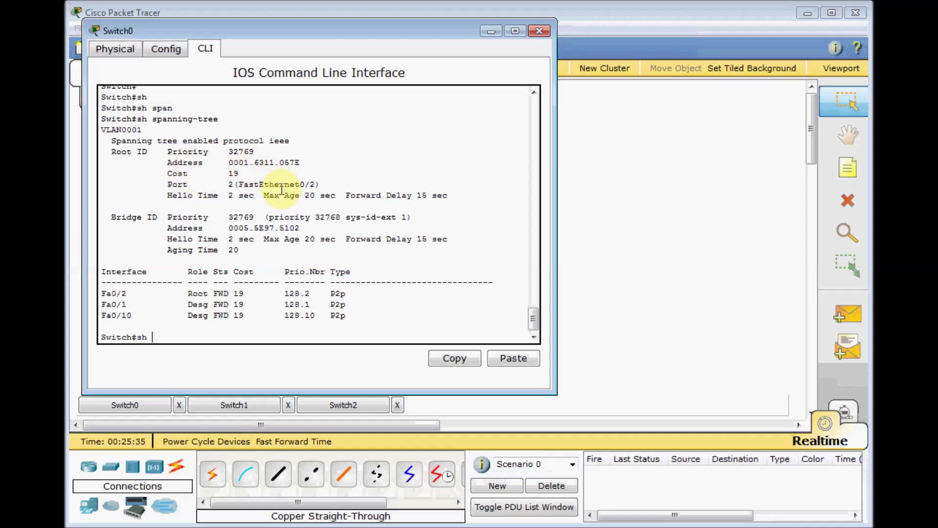
pyautogui.press('Return')
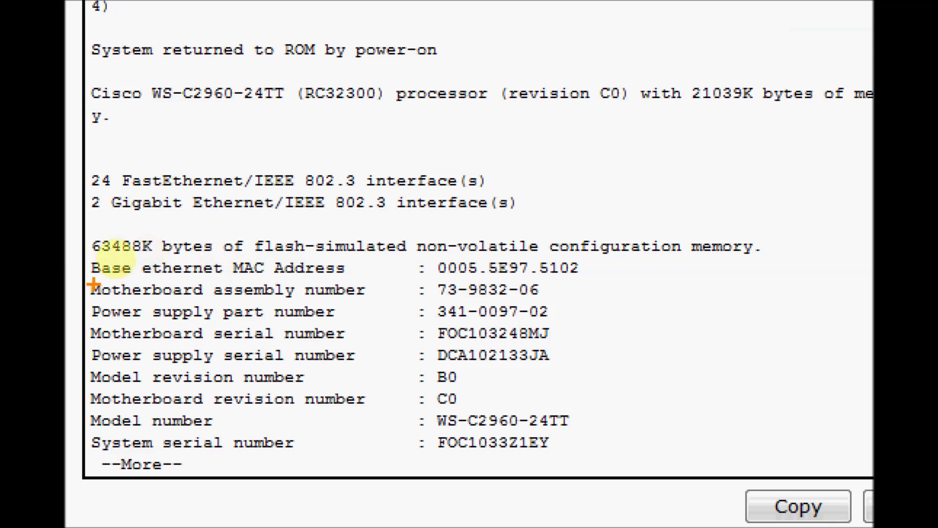
pyautogui.moveTo(439, 275)
pyautogui.mouseDown()
pyautogui.moveTo(586, 280)
pyautogui.moveTo(420, 274)
pyautogui.mouseUp()
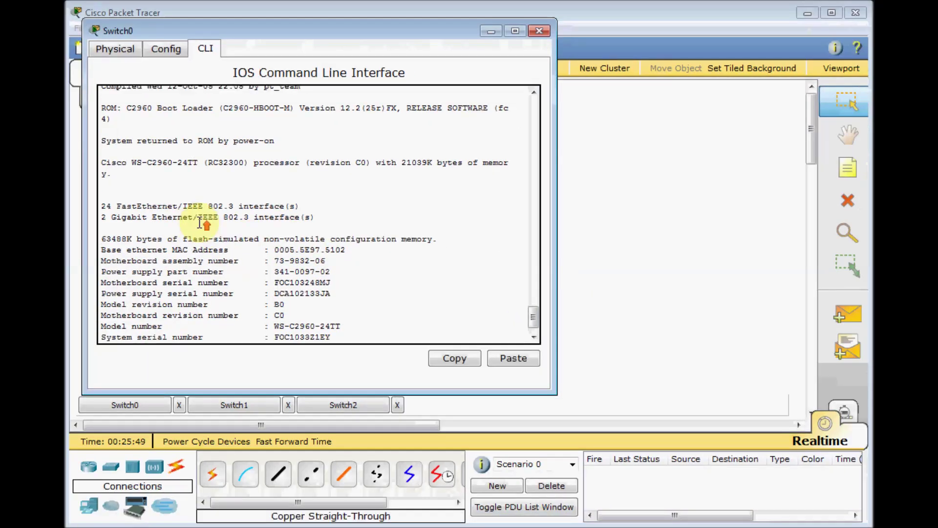
# Step: Compare the base ethernet MAC address with the Bridge ID address in Switch0's spanning-tree output, and close its window
pyautogui.scroll(9, 200, 222)
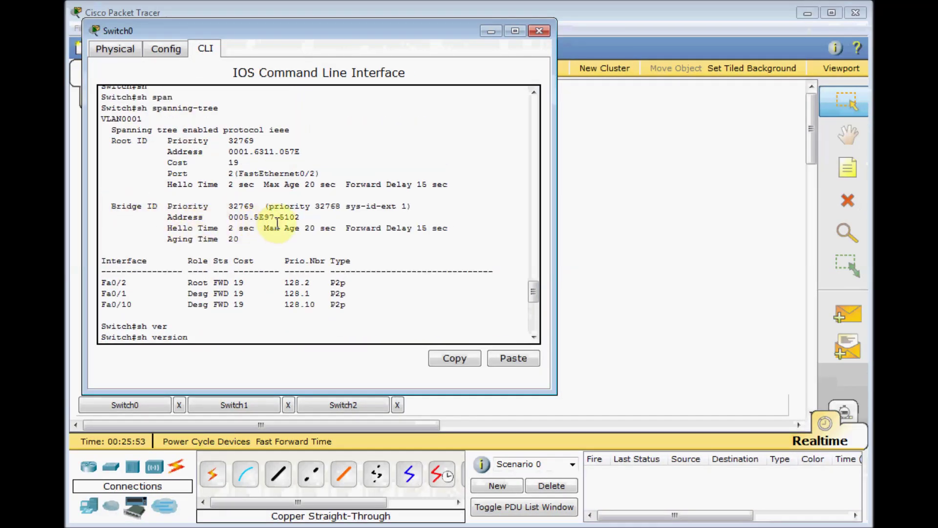
pyautogui.scroll(-3, 293, 223)
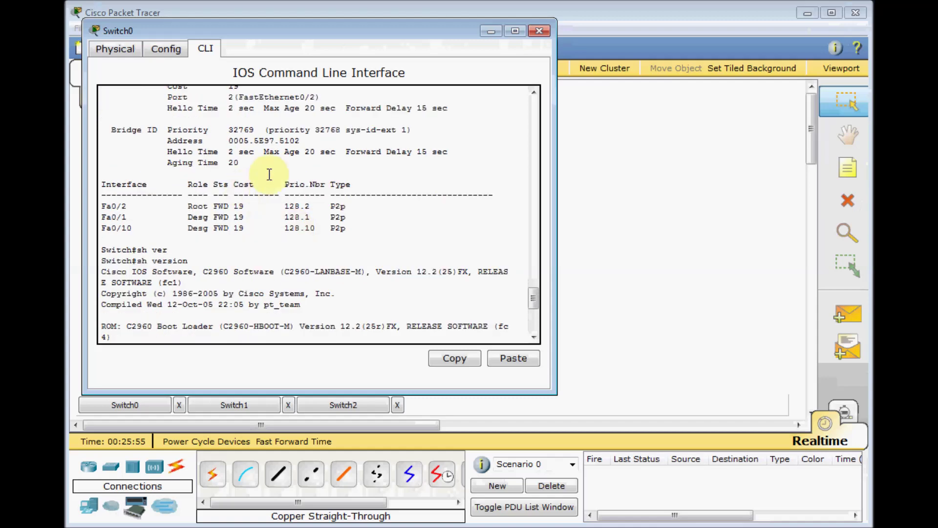
pyautogui.scroll(-7, 306, 179)
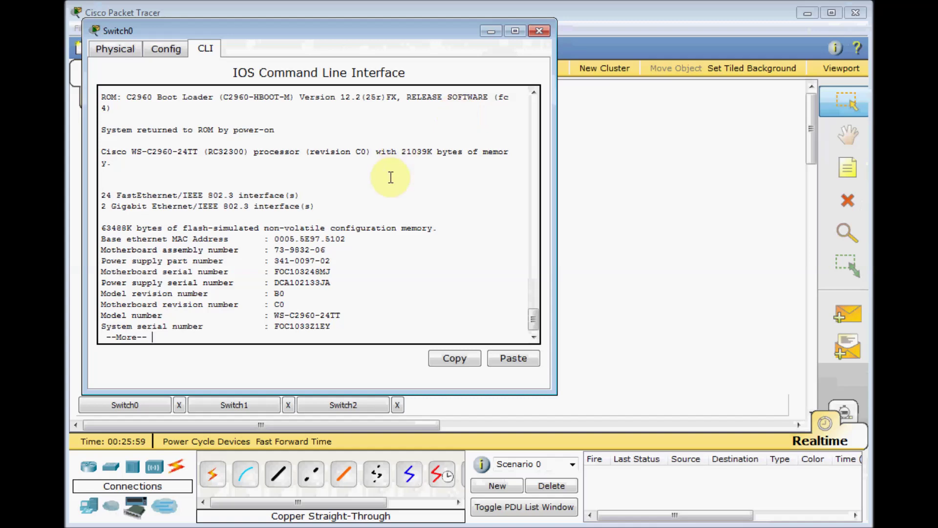
pyautogui.scroll(3, 376, 161)
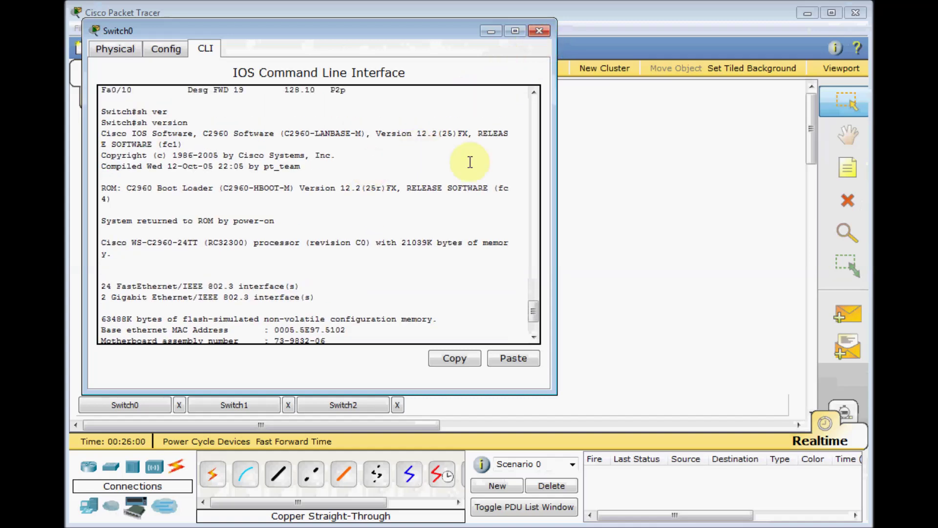
pyautogui.scroll(3, 415, 195)
pyautogui.scroll(3, 366, 161)
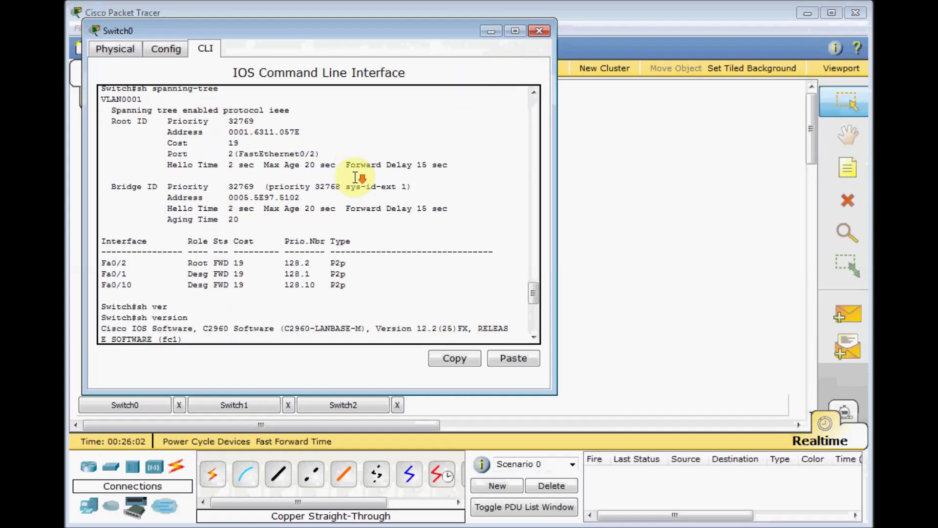
pyautogui.click(538, 31)
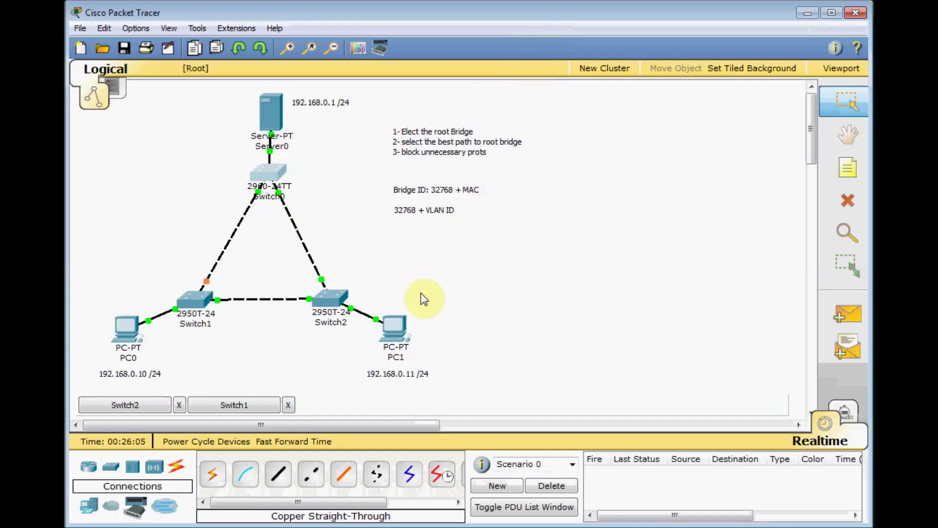
# Step: Open Switch2's command line, mark the Root ID priority and address in its spanning-tree output, and clear the markings
pyautogui.click(325, 298)
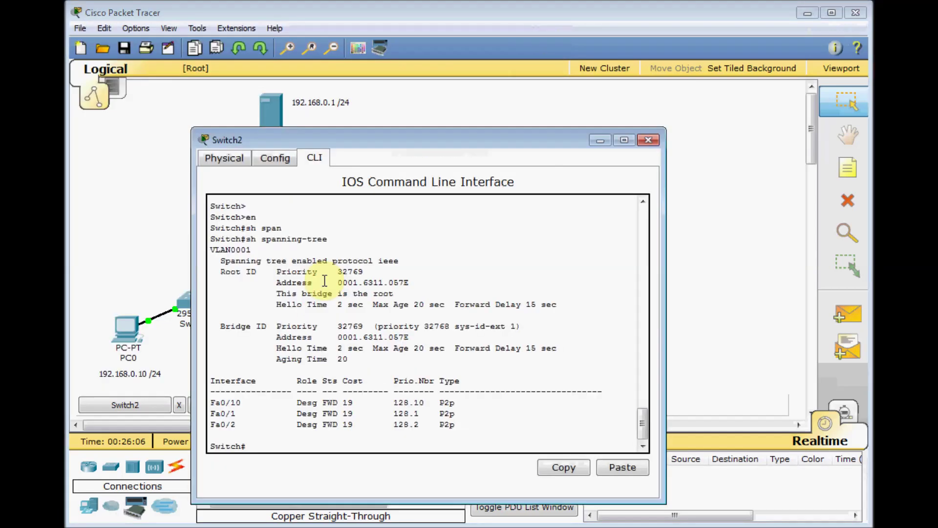
pyautogui.moveTo(336, 130); pyautogui.dragTo(313, 93)
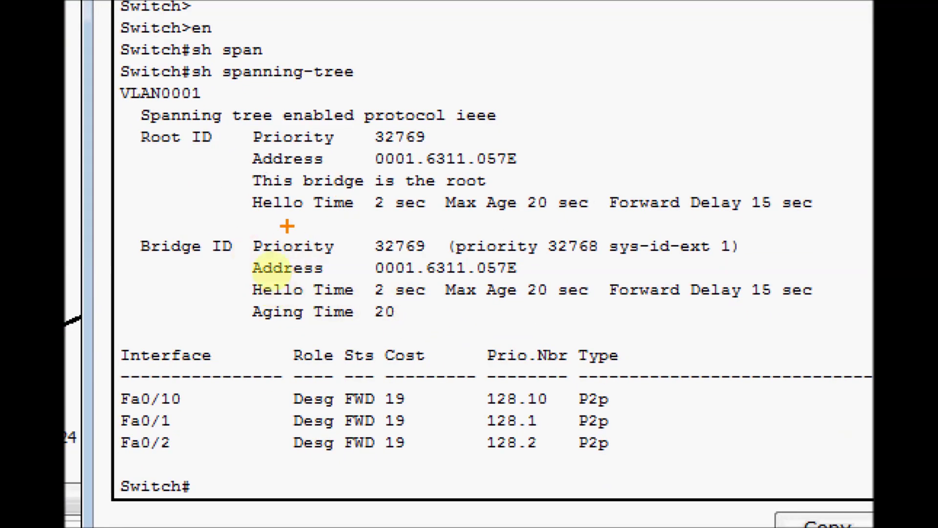
pyautogui.moveTo(271, 194); pyautogui.dragTo(350, 181)
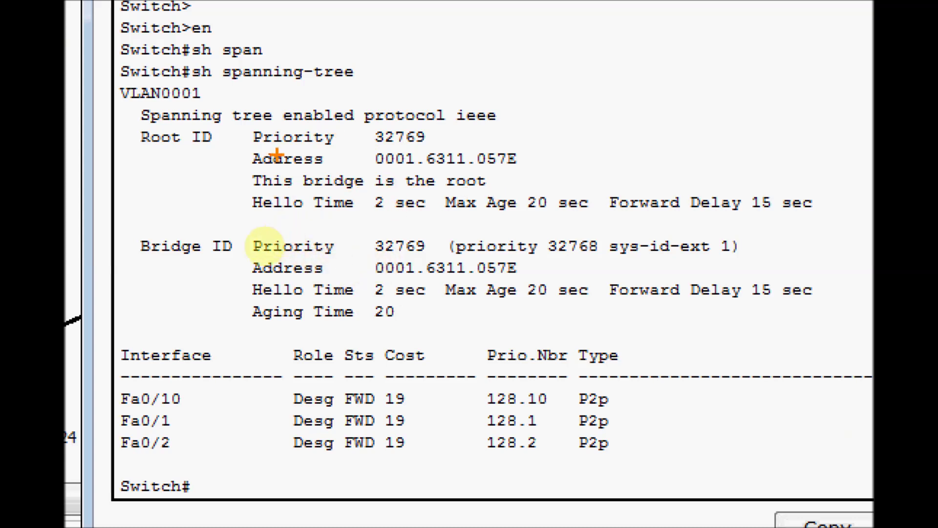
pyautogui.moveTo(249, 132); pyautogui.dragTo(252, 171)
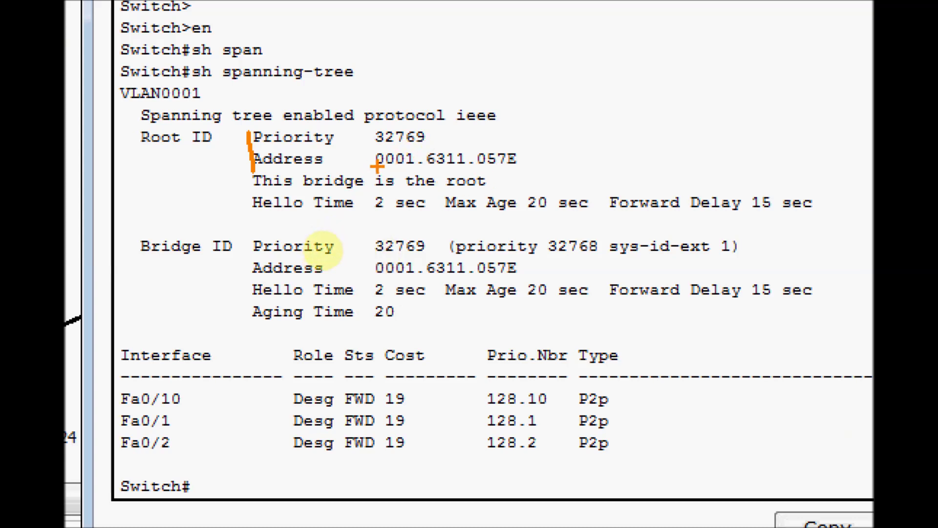
pyautogui.moveTo(380, 172); pyautogui.dragTo(540, 171)
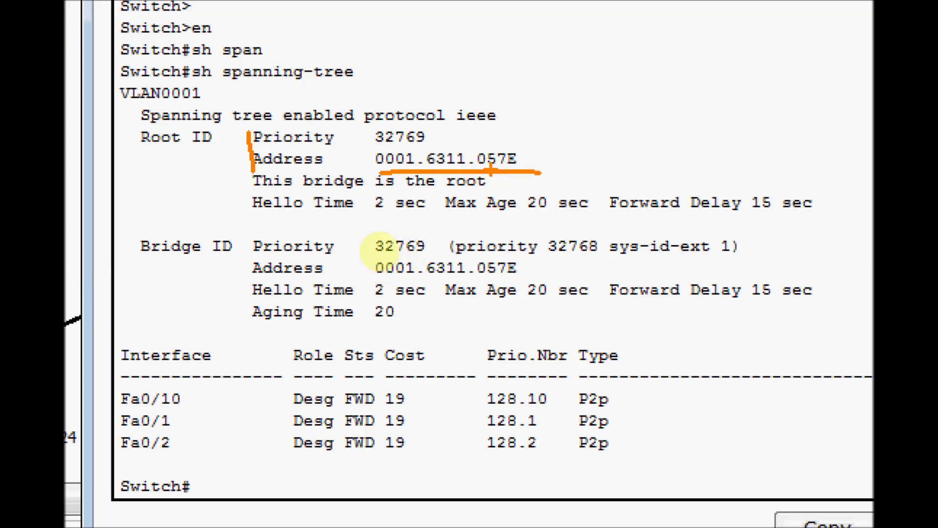
pyautogui.press('Escape')
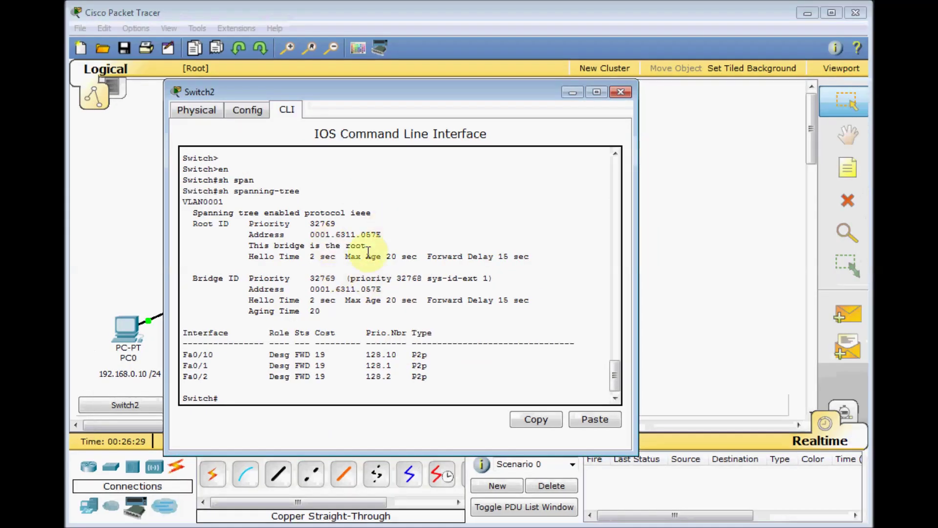
# Step: Move Switch2's window aside and bring up the Switch0 and Switch1 command lines next to each other
pyautogui.moveTo(469, 90); pyautogui.dragTo(707, 72)
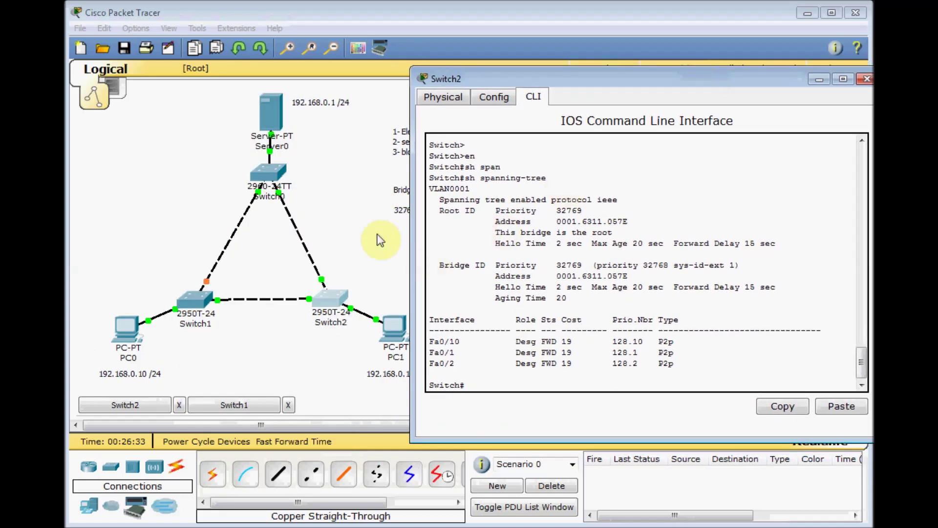
pyautogui.click(267, 174)
pyautogui.moveTo(371, 89); pyautogui.dragTo(315, 87)
pyautogui.moveTo(406, 88); pyautogui.dragTo(417, 81)
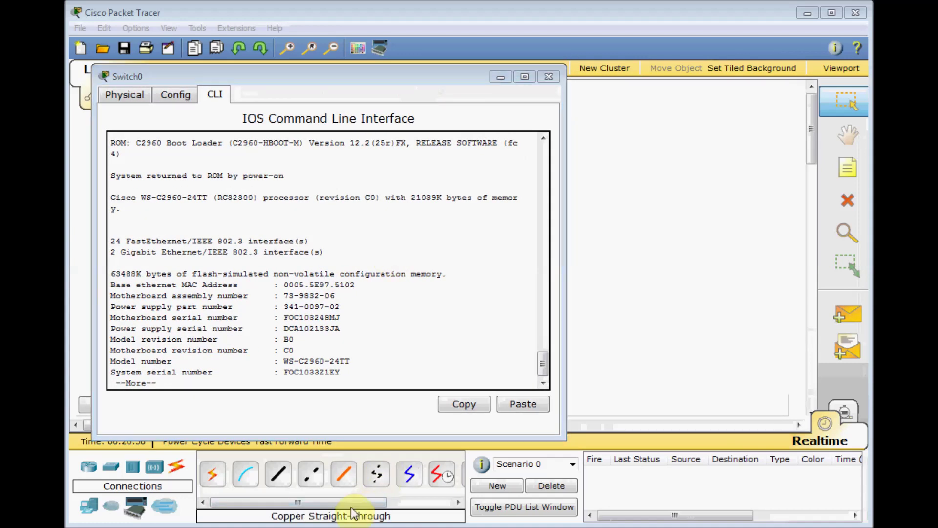
pyautogui.hotkey('alt', 'Tab')
pyautogui.moveTo(327, 82); pyautogui.dragTo(518, 73)
# Step: Display the spanning-tree status on Switch0 with sh span
pyautogui.click(216, 307)
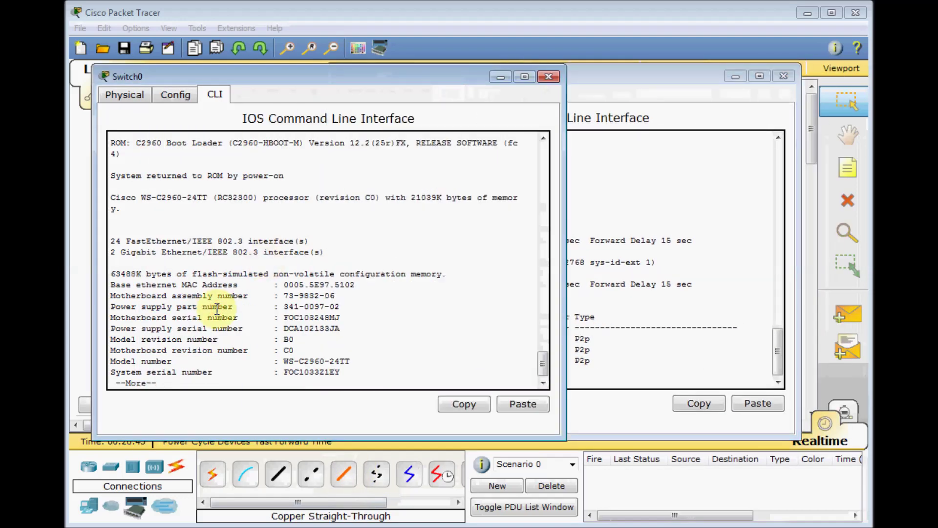
pyautogui.press('Return')
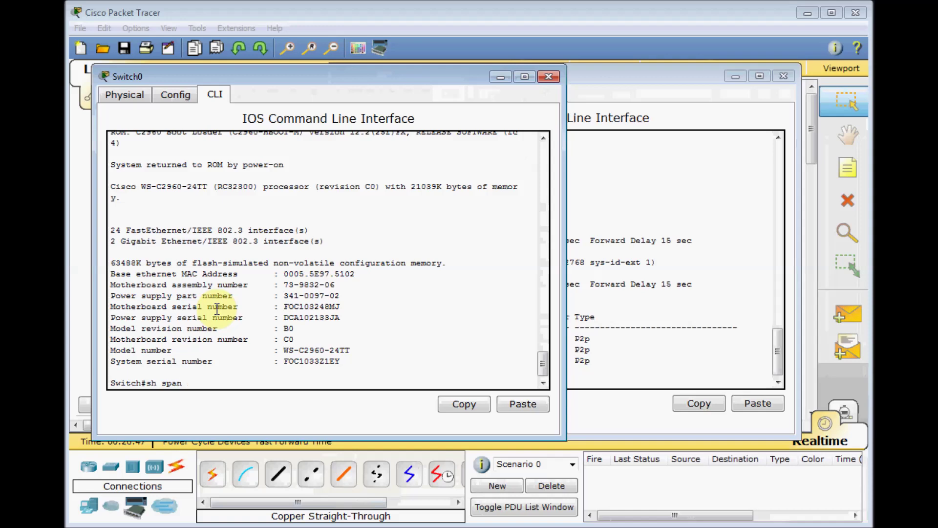
pyautogui.write('sh span')
pyautogui.press('Return')
# Step: Arrange the Switch1 and Switch2 command-line windows beside Switch0's so all three spanning-tree outputs can be compared
pyautogui.click(614, 84)
pyautogui.moveTo(614, 84); pyautogui.dragTo(574, 79)
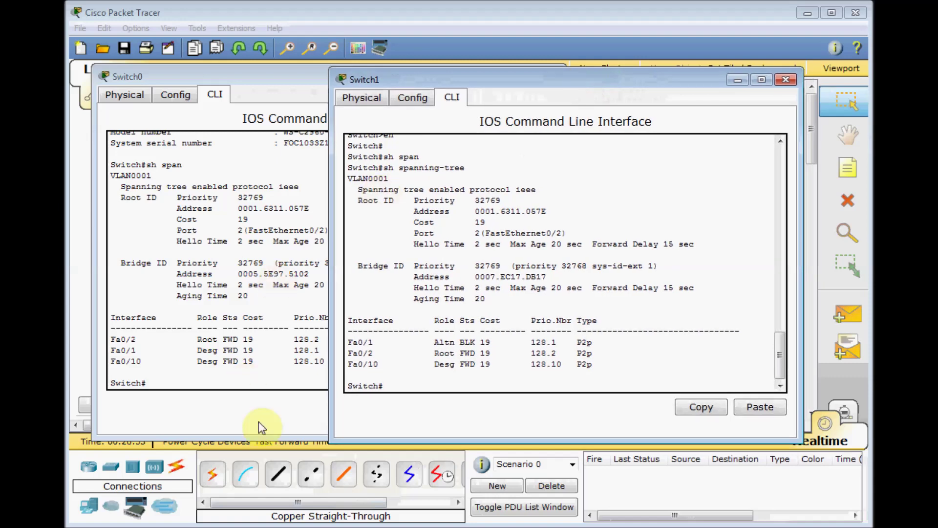
pyautogui.moveTo(582, 79); pyautogui.dragTo(707, 69)
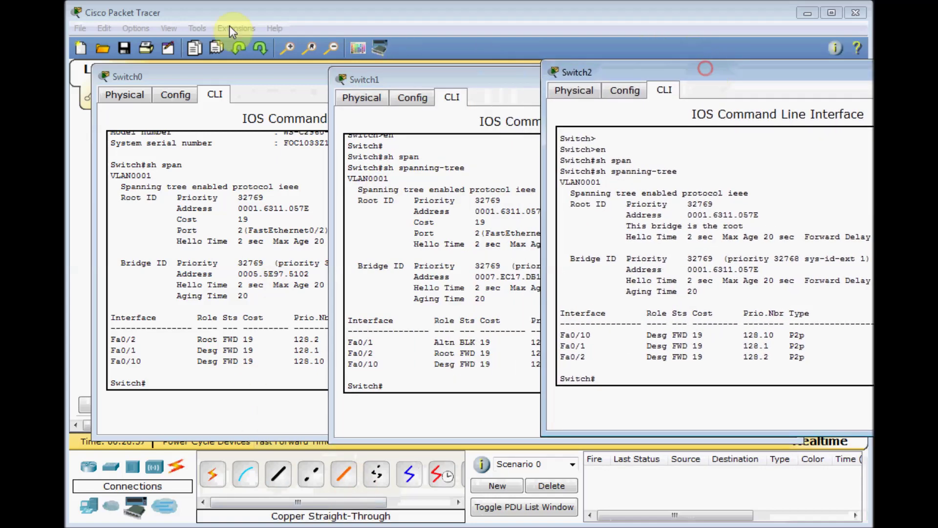
pyautogui.moveTo(614, 78); pyautogui.dragTo(637, 79)
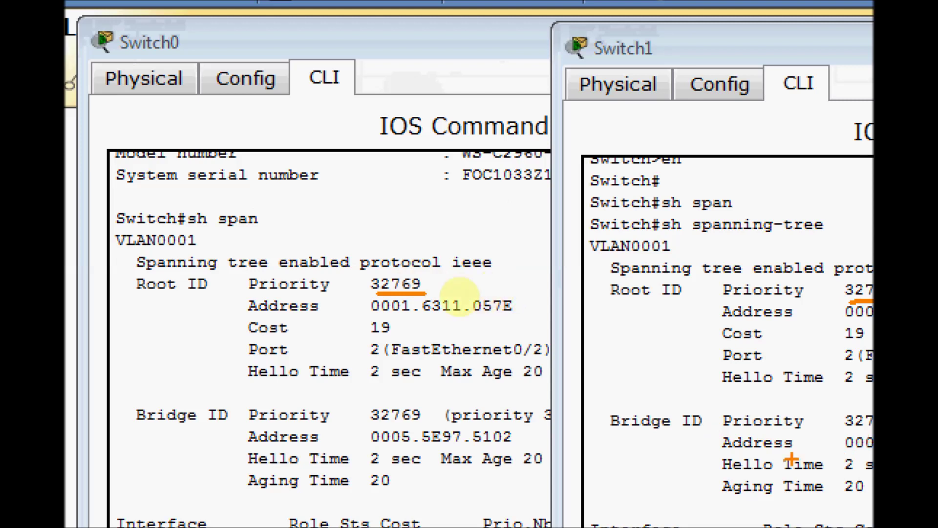
# Step: Mark the Root ID and Bridge ID priorities and addresses in Switch0's and Switch1's outputs for comparison, and clear the markings
pyautogui.moveTo(847, 425); pyautogui.dragTo(874, 424)
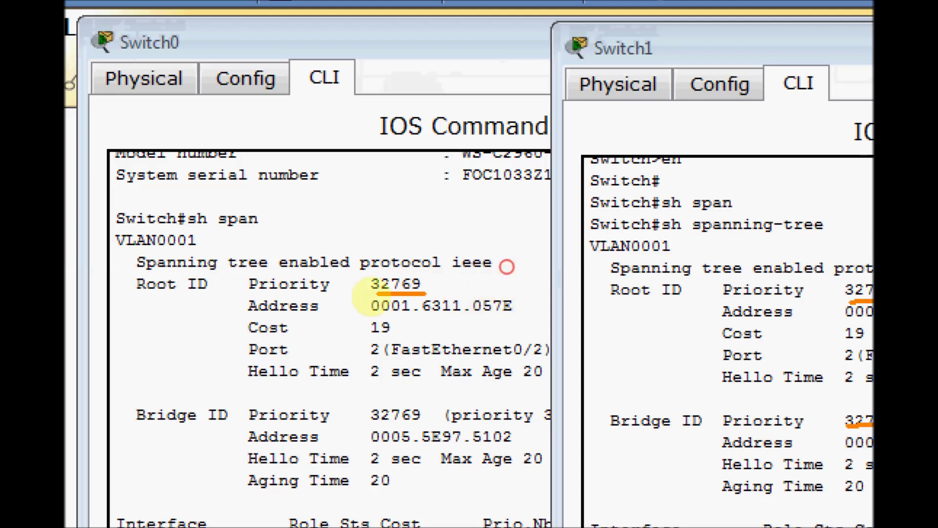
pyautogui.moveTo(371, 423); pyautogui.dragTo(433, 420)
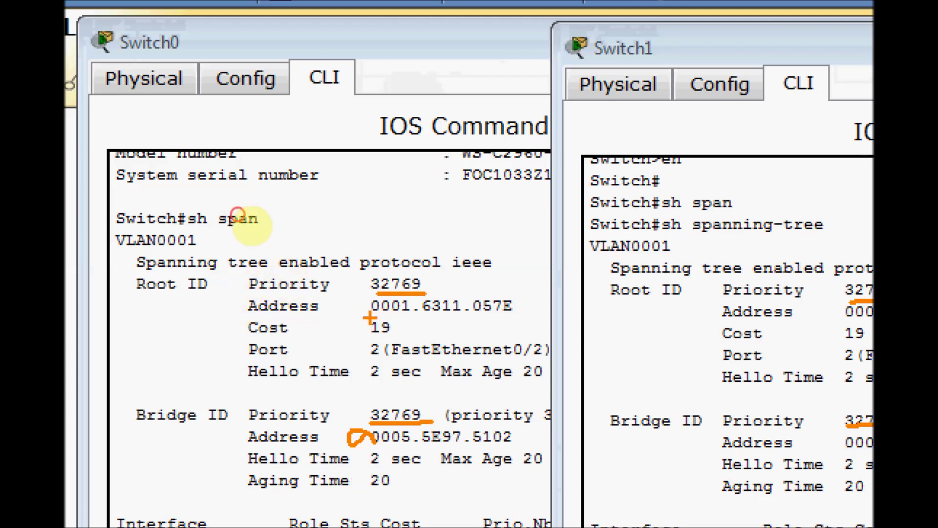
pyautogui.moveTo(370, 318); pyautogui.dragTo(410, 318)
pyautogui.moveTo(846, 325)
pyautogui.mouseDown()
pyautogui.moveTo(836, 344)
pyautogui.moveTo(836, 413)
pyautogui.mouseUp()
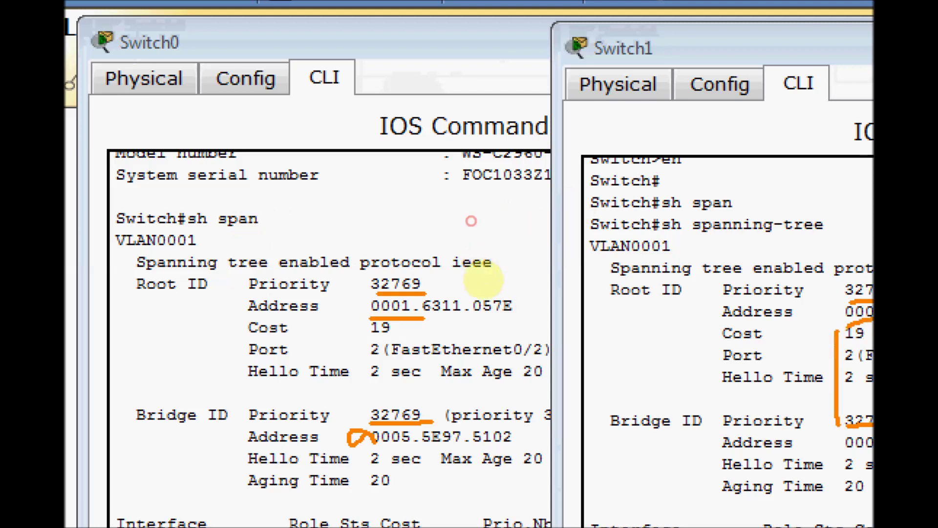
pyautogui.moveTo(359, 300)
pyautogui.mouseDown()
pyautogui.moveTo(346, 391)
pyautogui.moveTo(361, 424)
pyautogui.mouseUp()
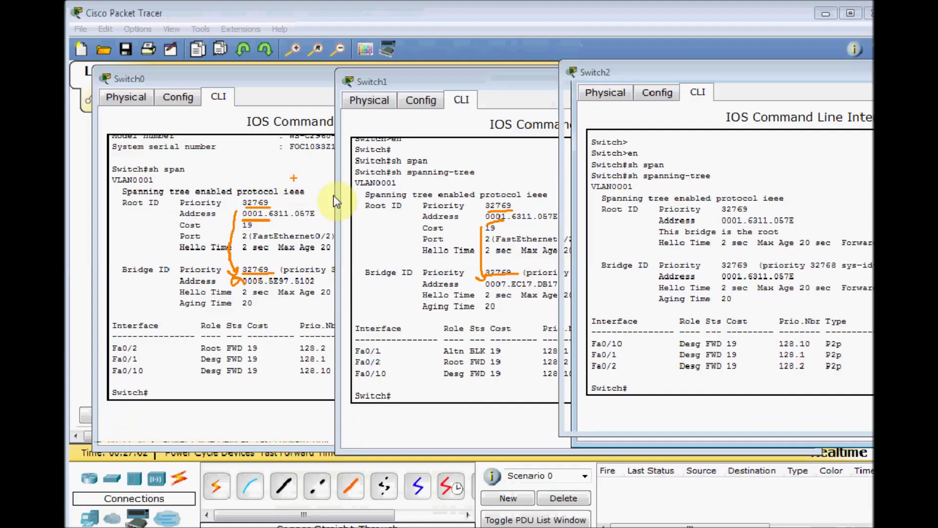
pyautogui.press('Escape')
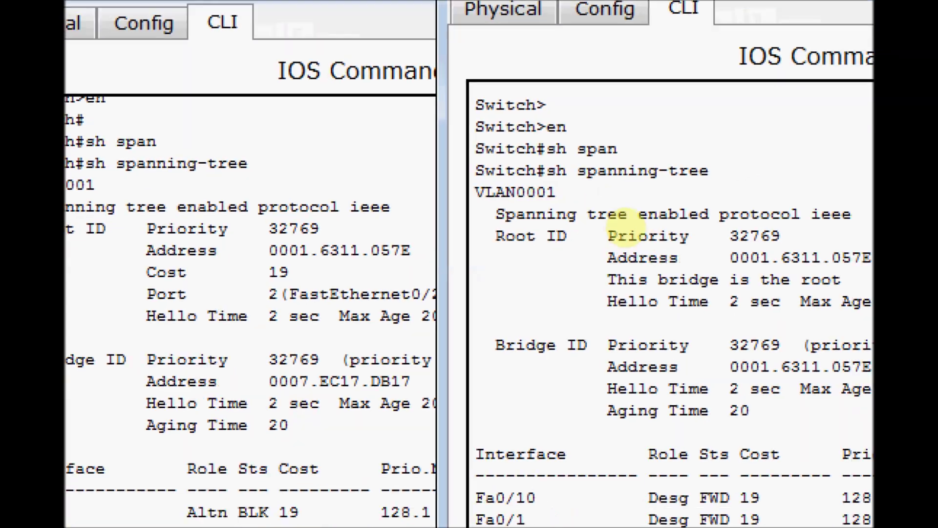
# Step: Mark the matching Root ID and Bridge ID values in Switch2's output and underline Switch1's Bridge ID address
pyautogui.click(618, 246)
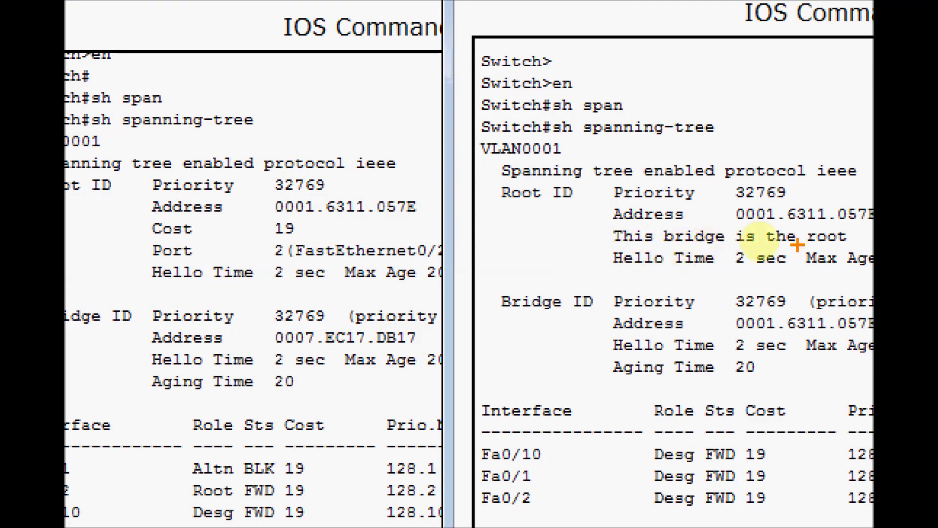
pyautogui.moveTo(597, 318); pyautogui.dragTo(503, 318)
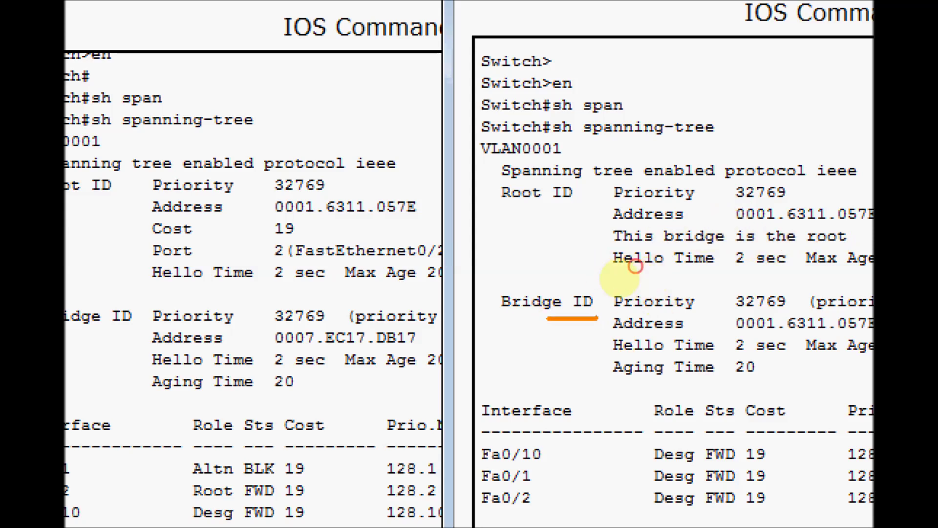
pyautogui.moveTo(483, 209); pyautogui.dragTo(579, 205)
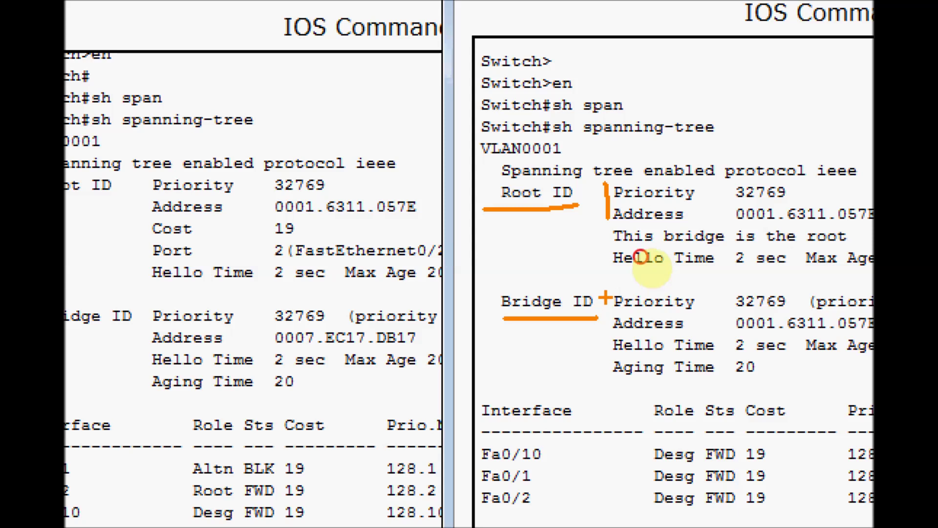
pyautogui.moveTo(726, 309); pyautogui.dragTo(755, 309)
pyautogui.moveTo(798, 201); pyautogui.dragTo(737, 205)
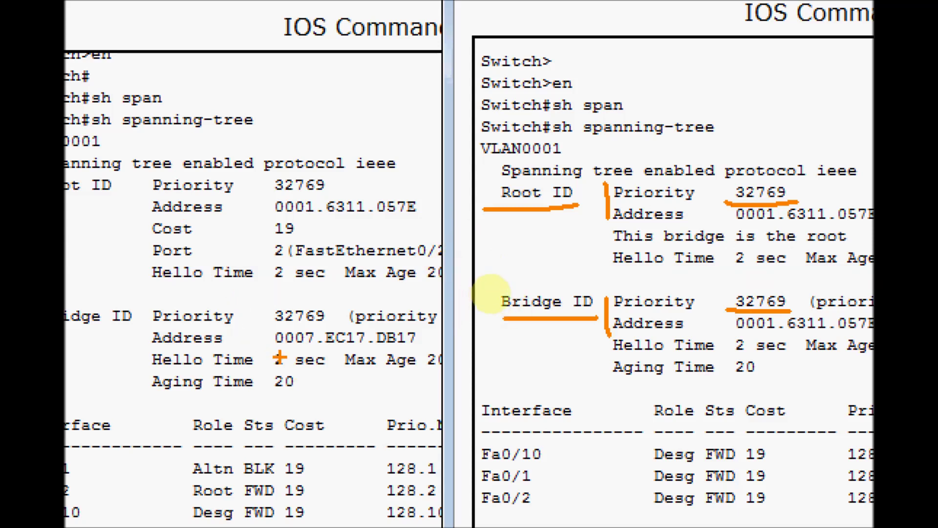
pyautogui.moveTo(273, 349); pyautogui.dragTo(334, 351)
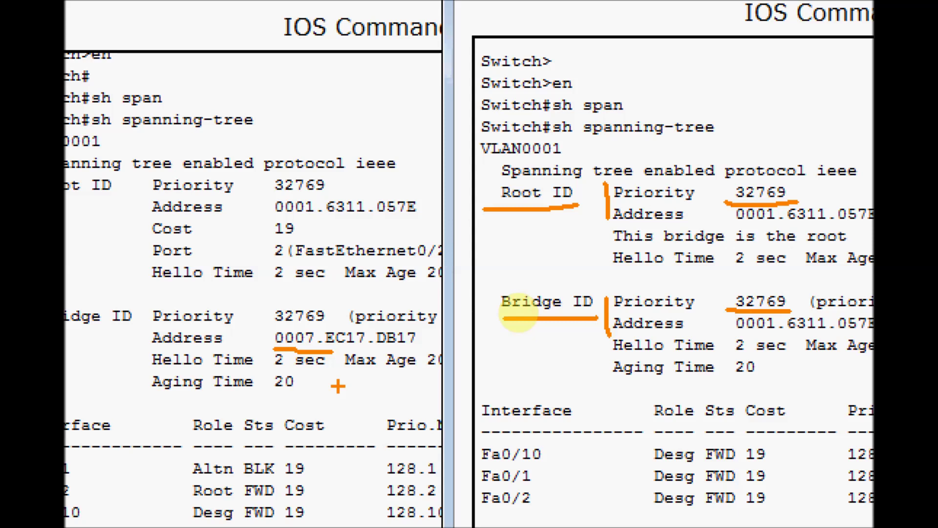
# Step: Clear the markings, recheck Switch2's spanning-tree output, and close the switch windows
pyautogui.press('Escape')
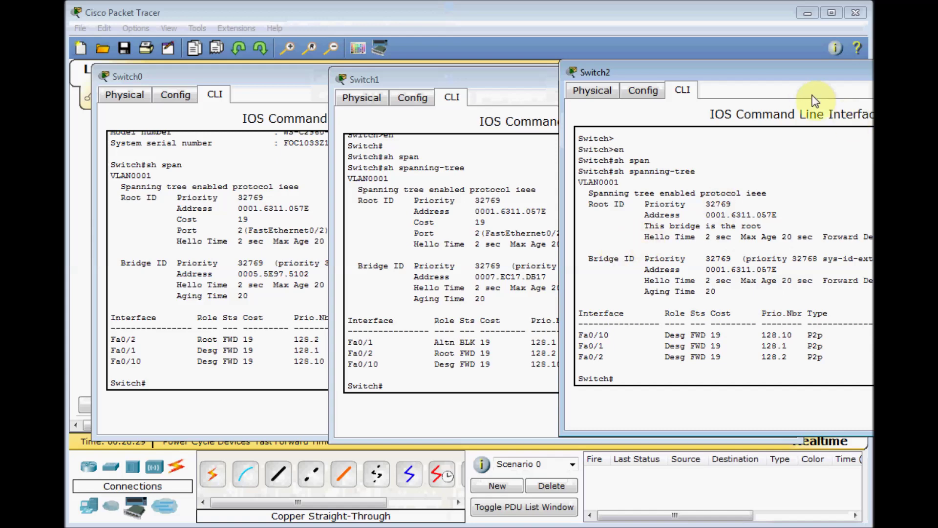
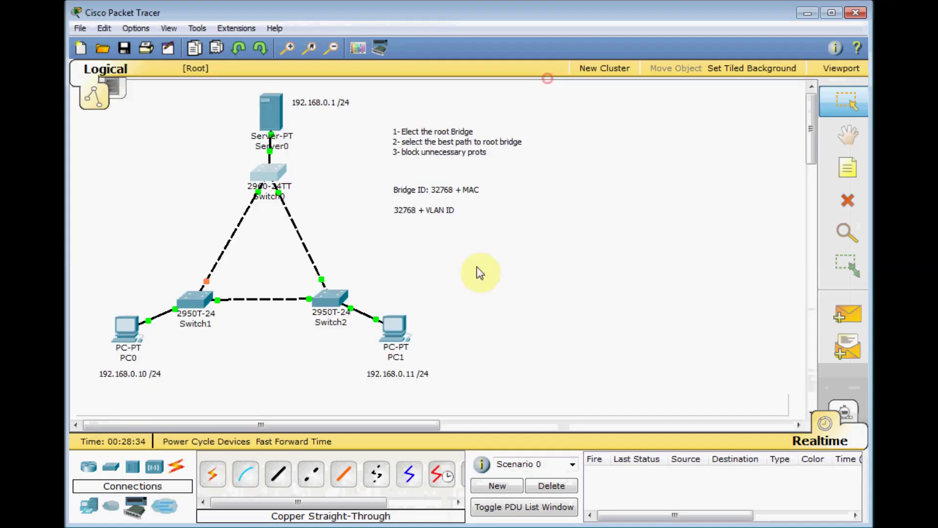
pyautogui.click(329, 306)
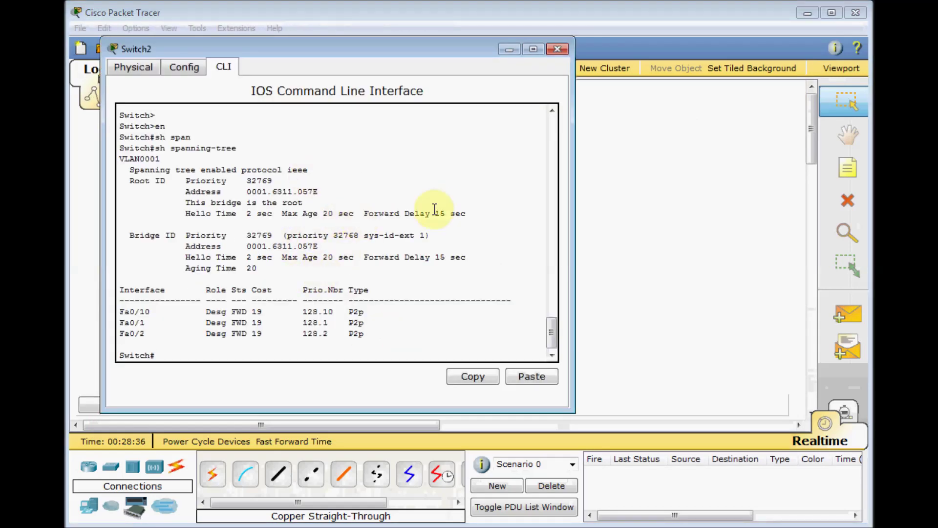
pyautogui.click(556, 50)
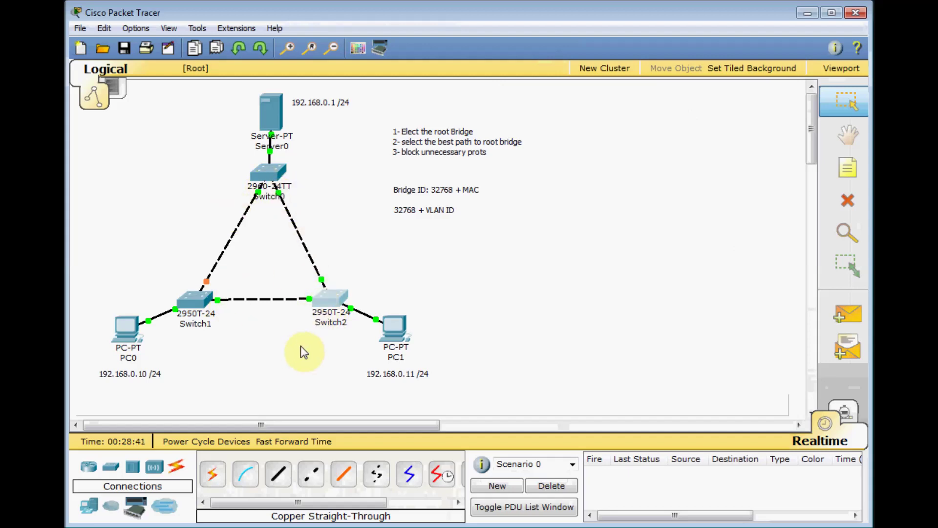
# Step: Add a Data rate / STP Cost table note listing costs from 4 Mbps 250 to 10 Gbps 2, and move it toward PC1
pyautogui.click(839, 171)
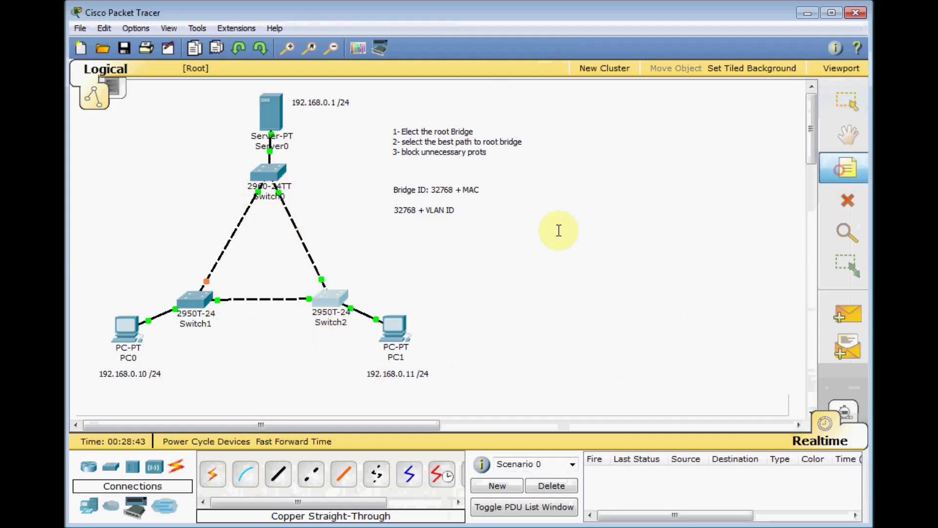
pyautogui.click(555, 229)
pyautogui.write('Data rate STP Cost 4 Mbps 250 10 Mbps 100 16 Mbps 62 100 Mbps 19 1 Gbps 4 2 Gbps 3 10 Gbps 2')
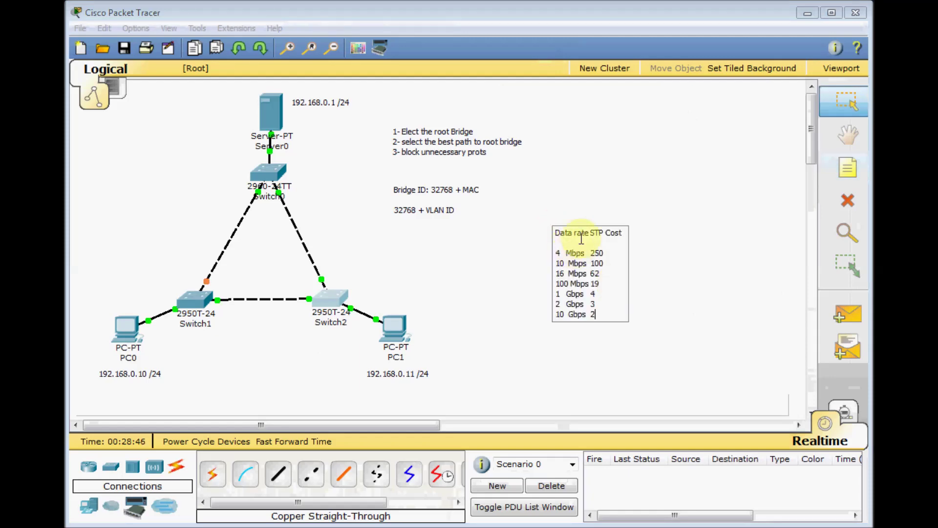
pyautogui.click(580, 205)
pyautogui.click(576, 231)
pyautogui.moveTo(558, 236); pyautogui.dragTo(508, 245)
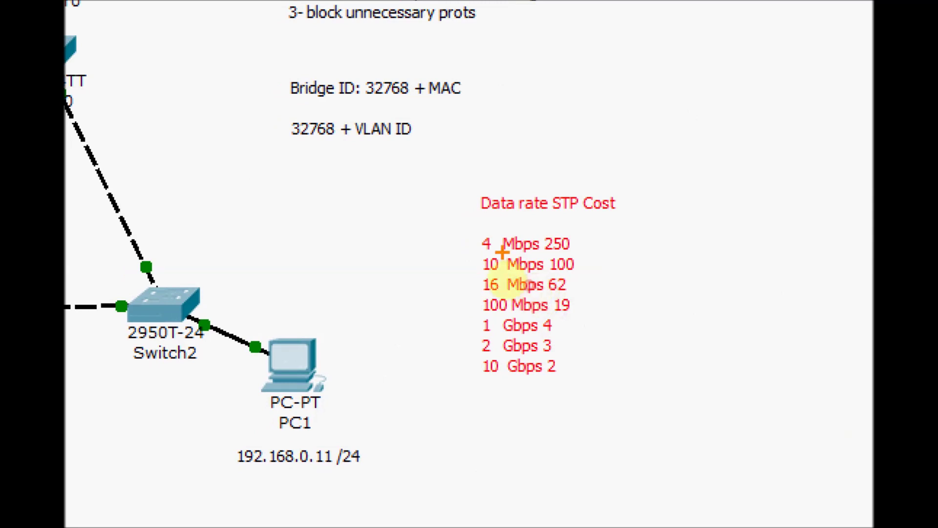
# Step: Underline the cost table's headings and its 10 Mbps, 100 Mbps and 1 Gbps entries, and clear the markings
pyautogui.moveTo(482, 212); pyautogui.dragTo(612, 220)
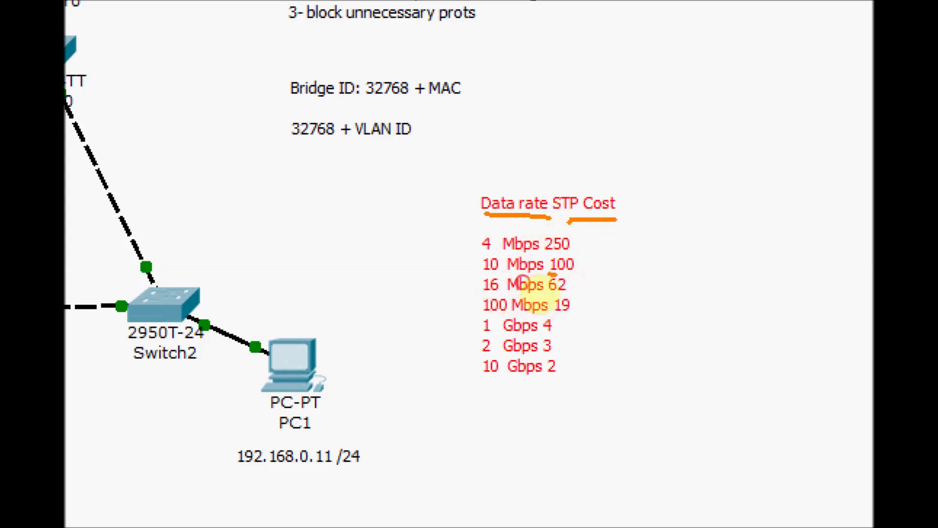
pyautogui.hotkey('ctrl', 'z')
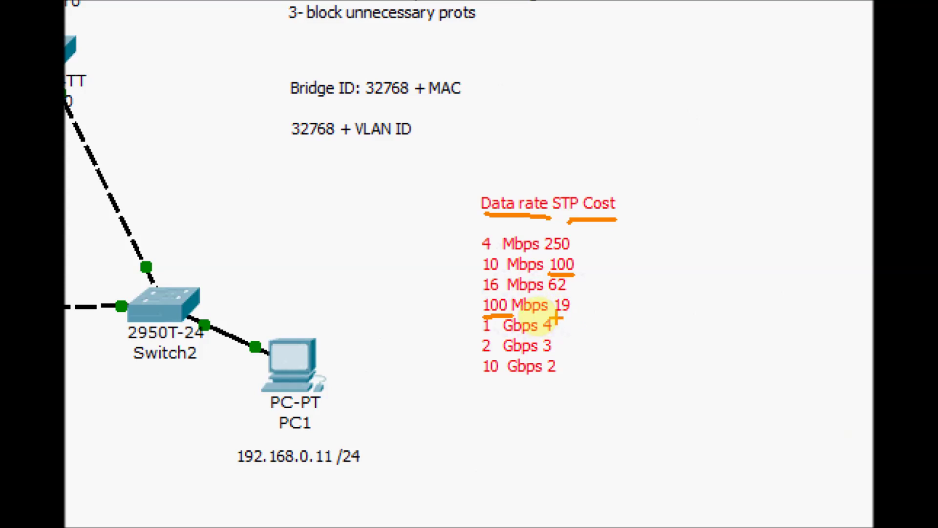
pyautogui.moveTo(558, 316); pyautogui.dragTo(583, 316)
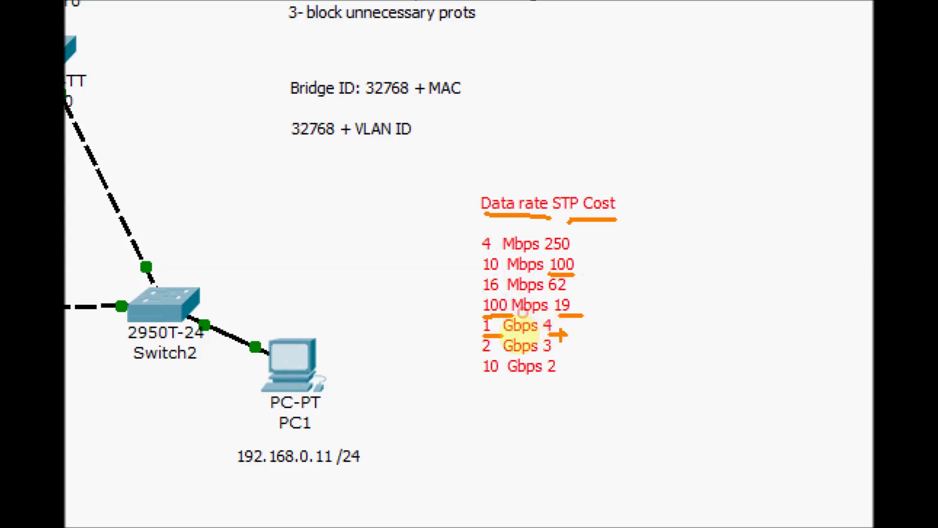
pyautogui.press('Escape')
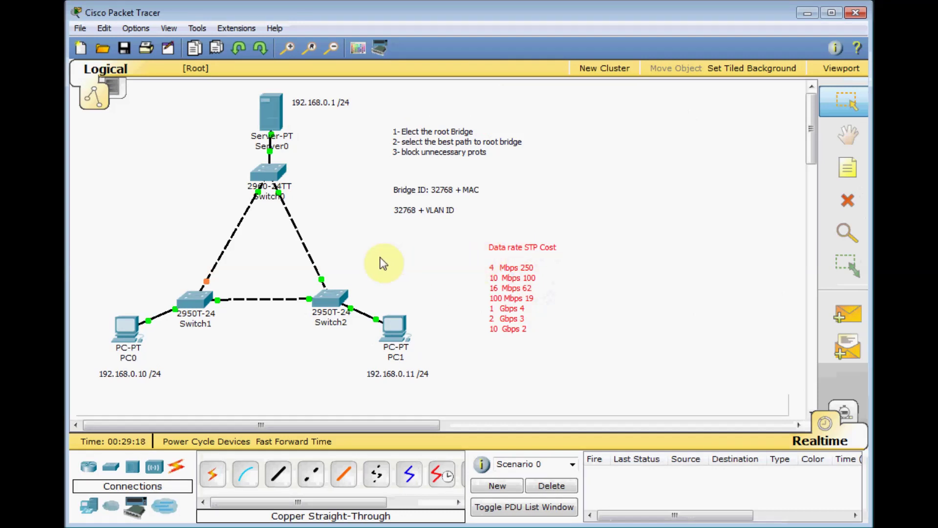
# Step: Add a cost note of 19 beside the Switch0–Switch2 link and another above the Switch1–Switch2 link
pyautogui.click(825, 172)
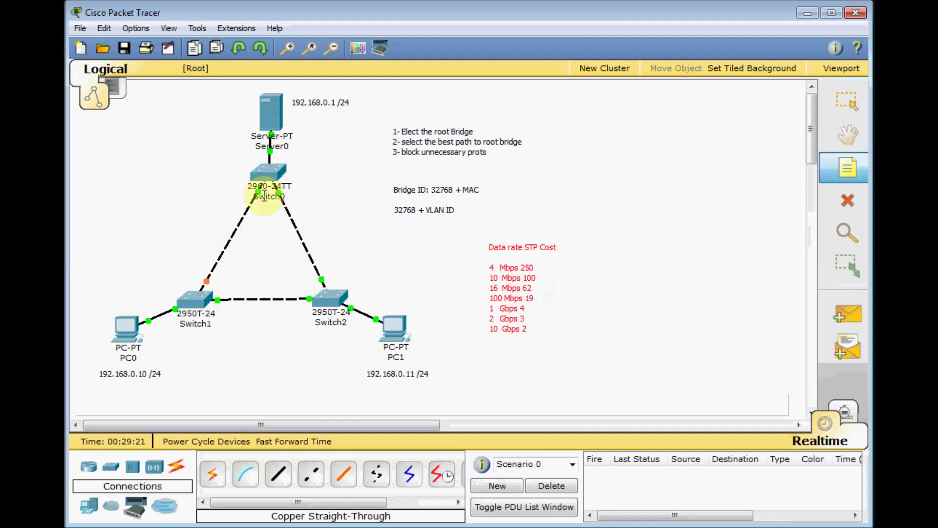
pyautogui.click(309, 236)
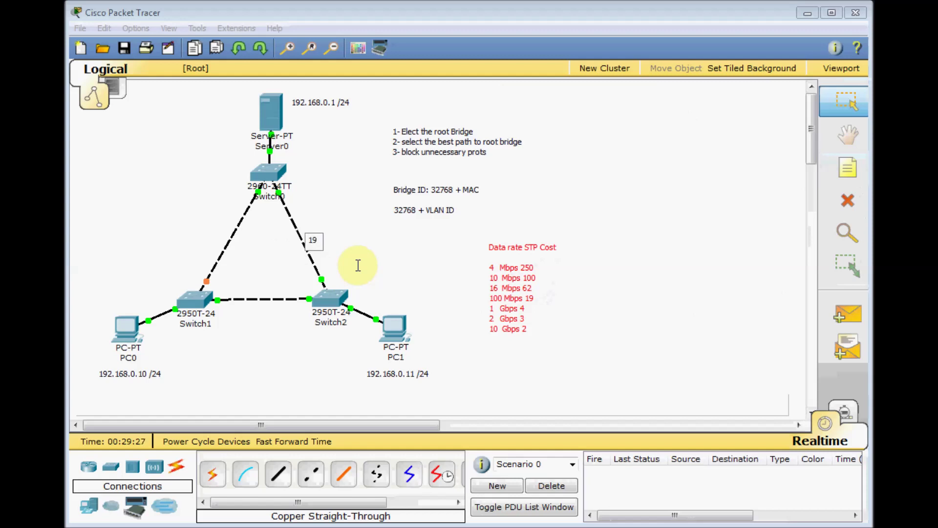
pyautogui.write('19')
pyautogui.click(848, 168)
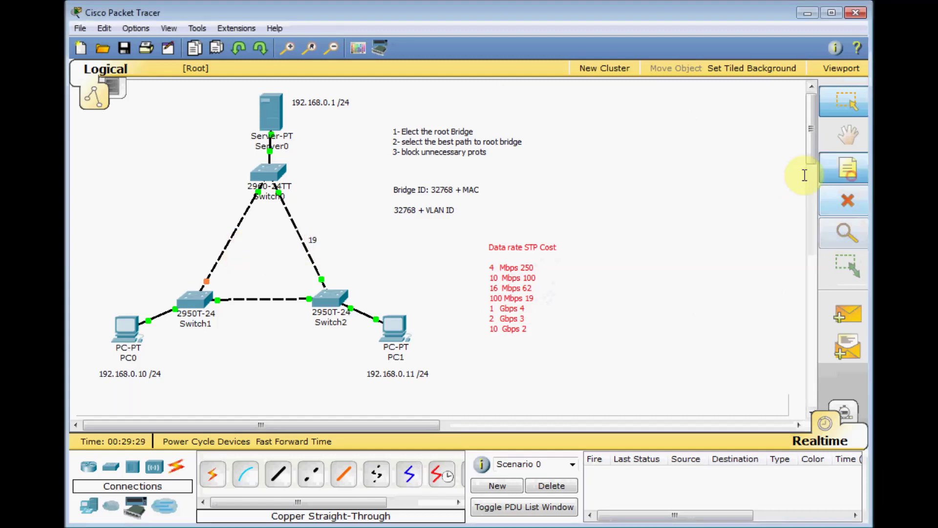
pyautogui.click(250, 286)
pyautogui.write('19')
pyautogui.click(183, 225)
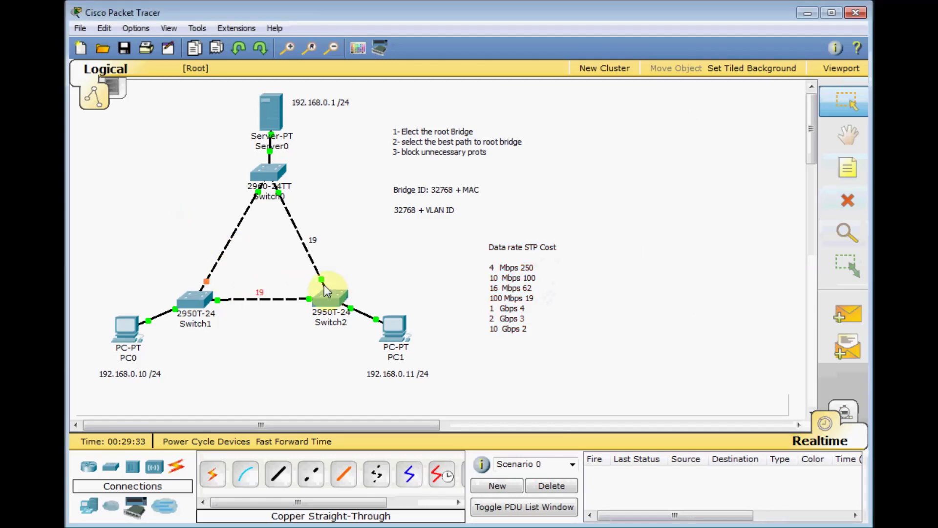
# Step: Add a cost note of 19 and place it beside the Switch0–Switch1 link
pyautogui.click(848, 177)
pyautogui.click(198, 228)
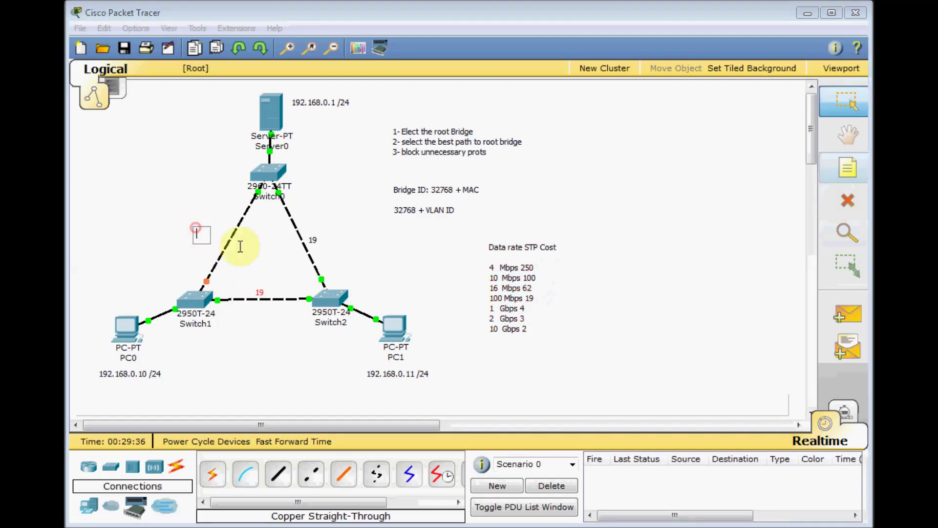
pyautogui.click(209, 195)
pyautogui.click(206, 229)
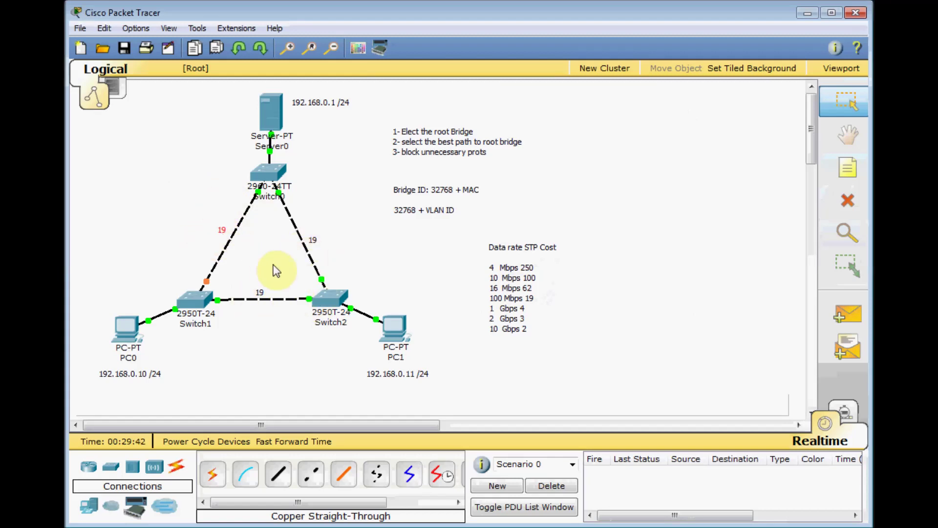
pyautogui.moveTo(341, 335)
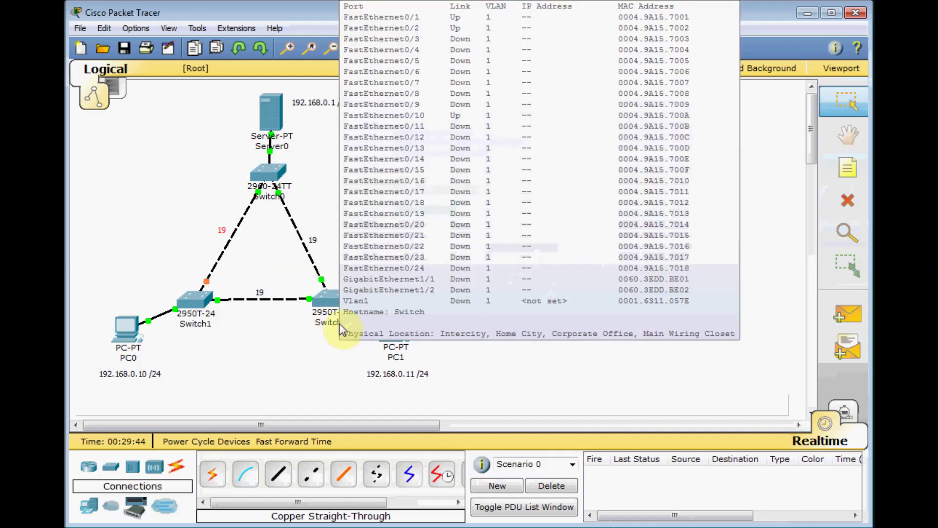
# Step: Add a note reading Root Bridge and place it beneath Switch2
pyautogui.click(847, 168)
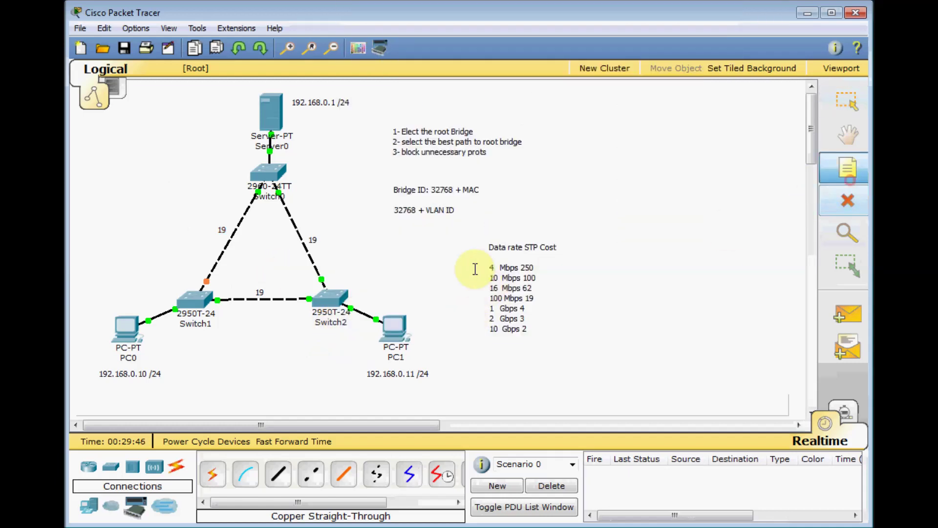
pyautogui.click(371, 269)
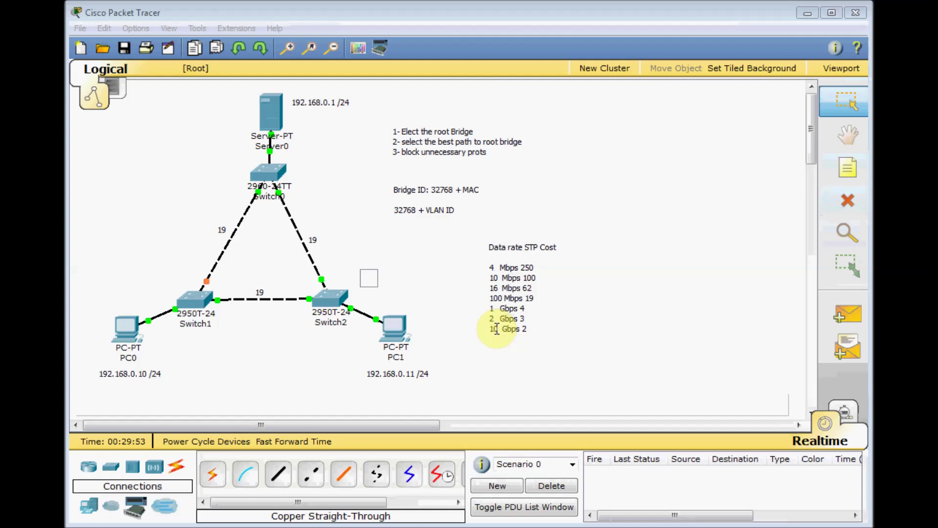
pyautogui.write('t Bridge')
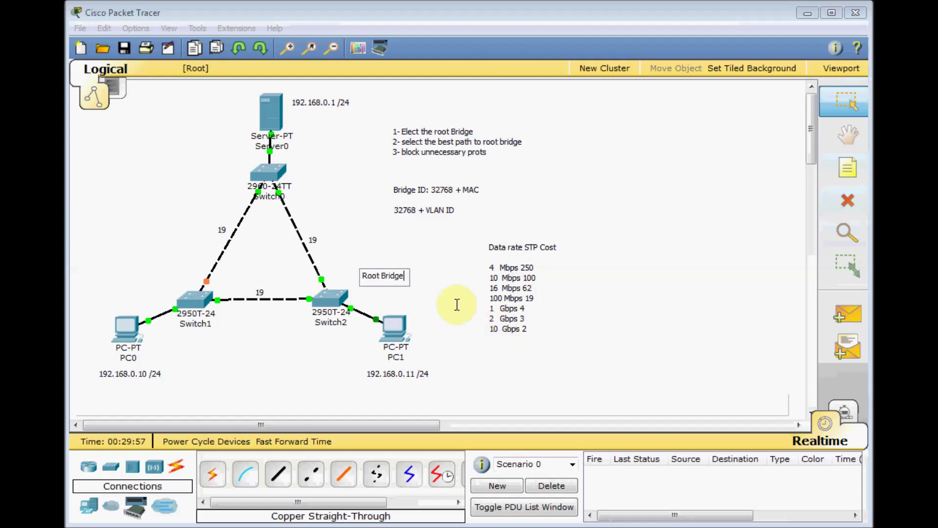
pyautogui.moveTo(378, 275); pyautogui.dragTo(345, 336)
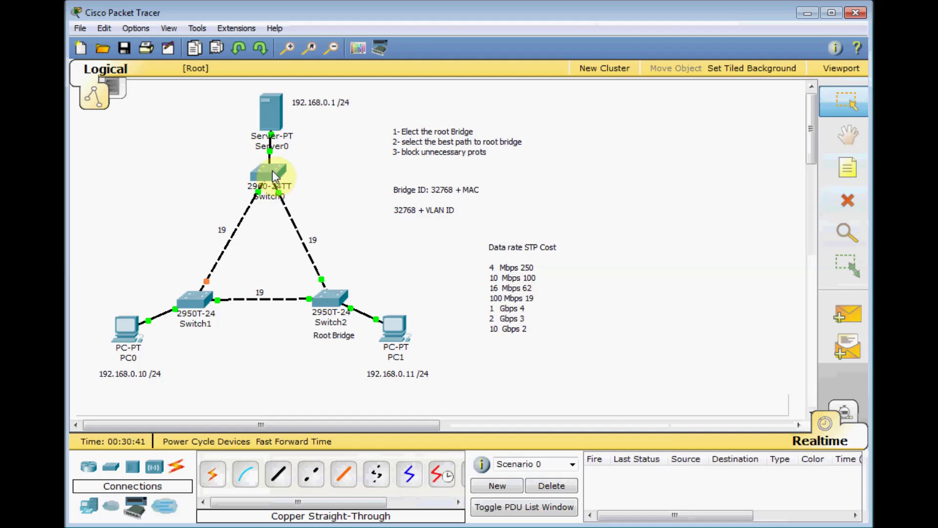
# Step: Open the CLI windows of Switch0 and Switch1 and arrange them side by side to compare their spanning-tree output
pyautogui.moveTo(197, 313)
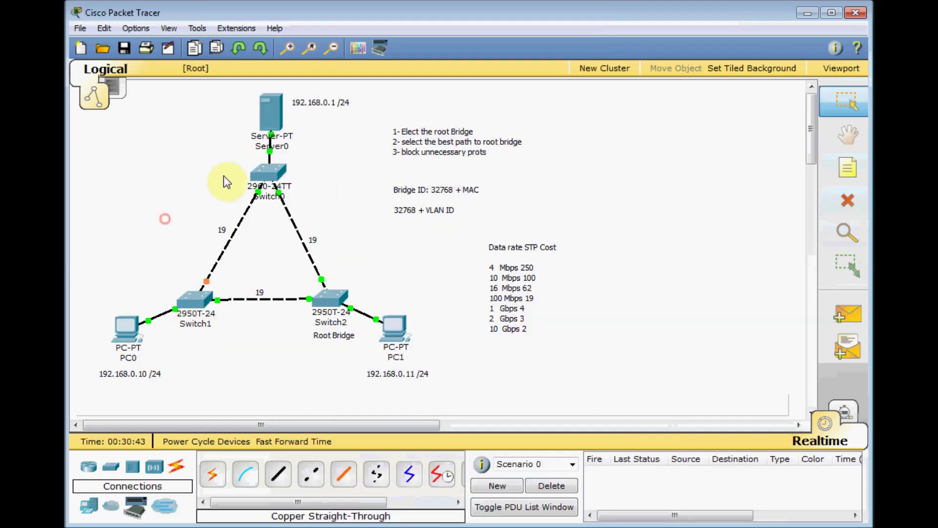
pyautogui.click(264, 180)
pyautogui.moveTo(291, 104); pyautogui.dragTo(509, 94)
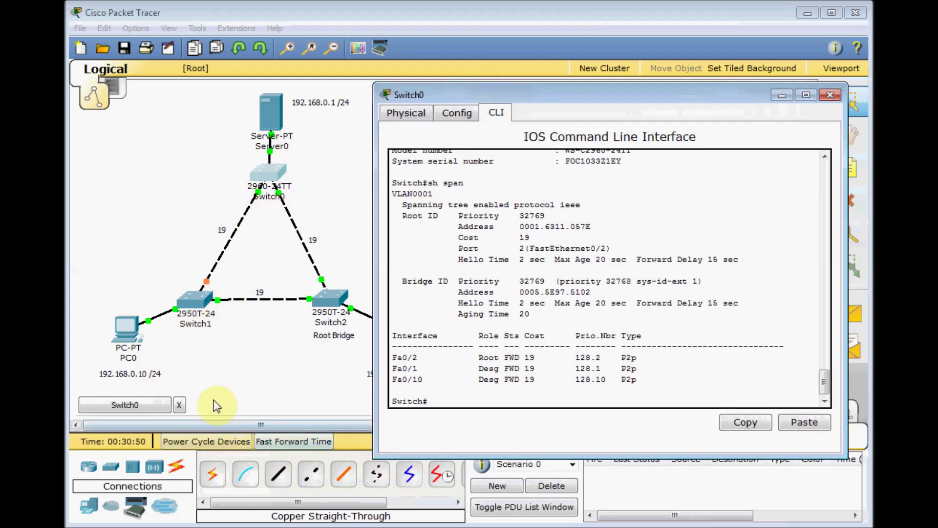
pyautogui.click(194, 308)
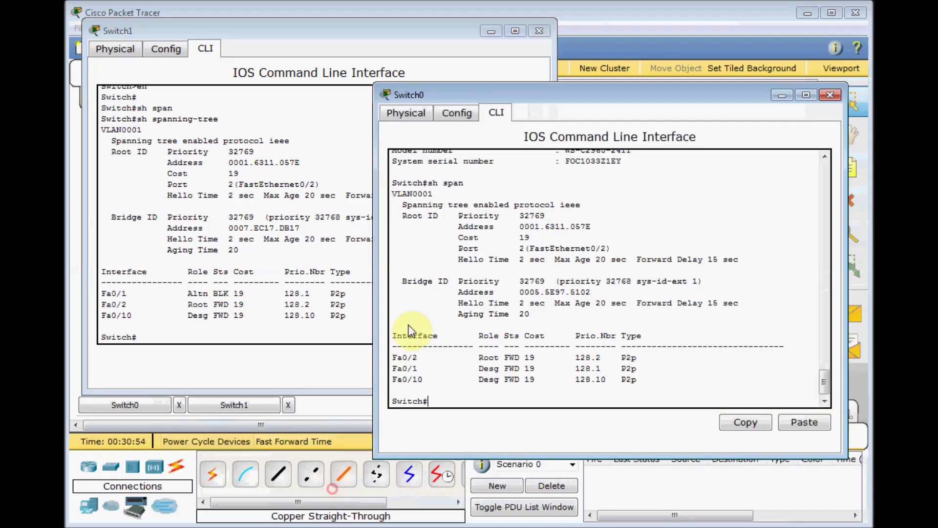
pyautogui.moveTo(510, 94); pyautogui.dragTo(534, 34)
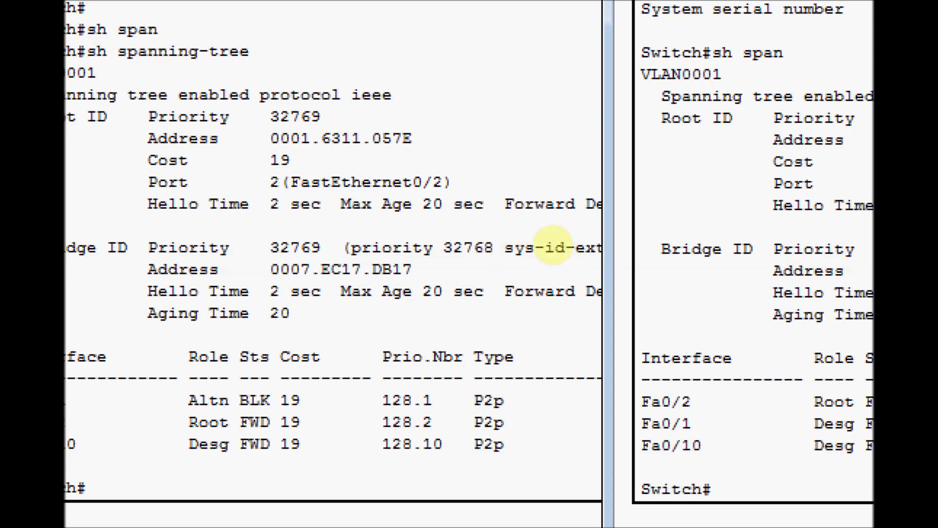
# Step: Mark Switch1's bridge address, the start of Switch0's interface table and the Root role of Switch1's Fa0/2
pyautogui.moveTo(271, 277); pyautogui.dragTo(340, 277)
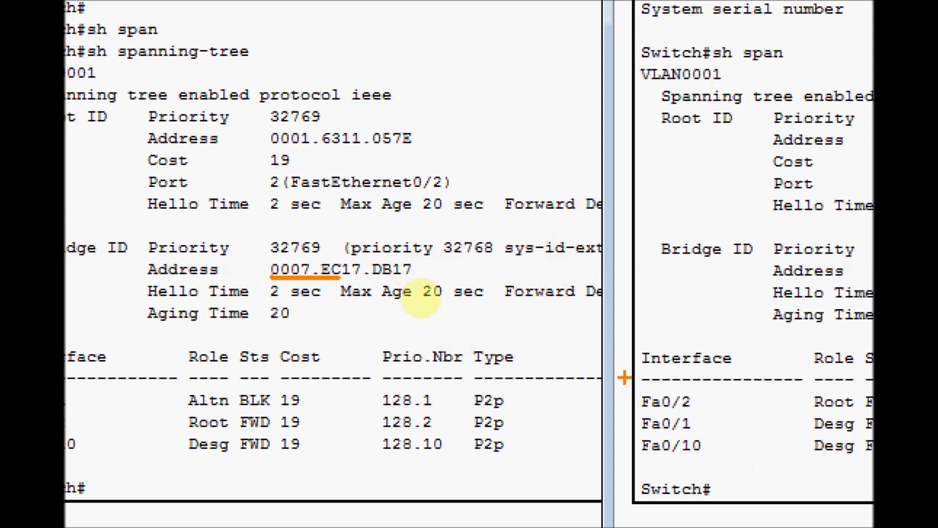
pyautogui.moveTo(631, 391); pyautogui.dragTo(632, 468)
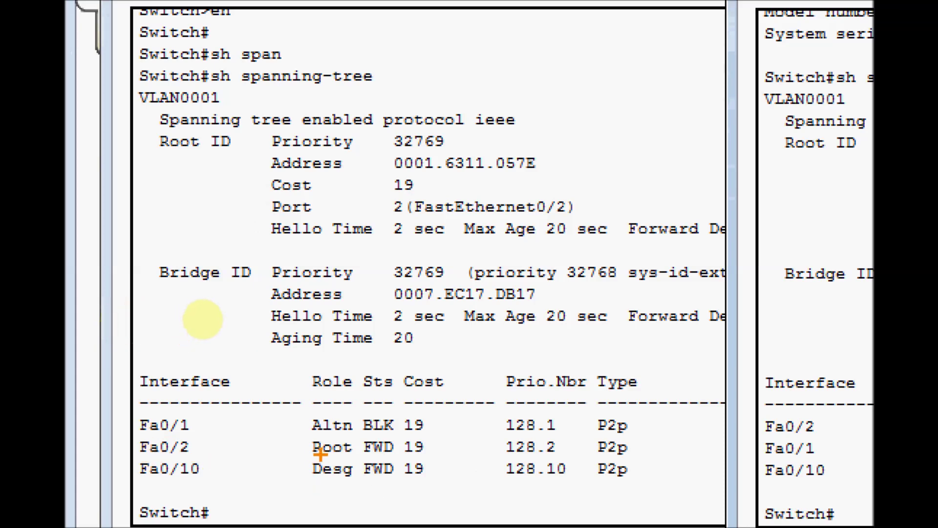
pyautogui.moveTo(312, 459); pyautogui.dragTo(348, 459)
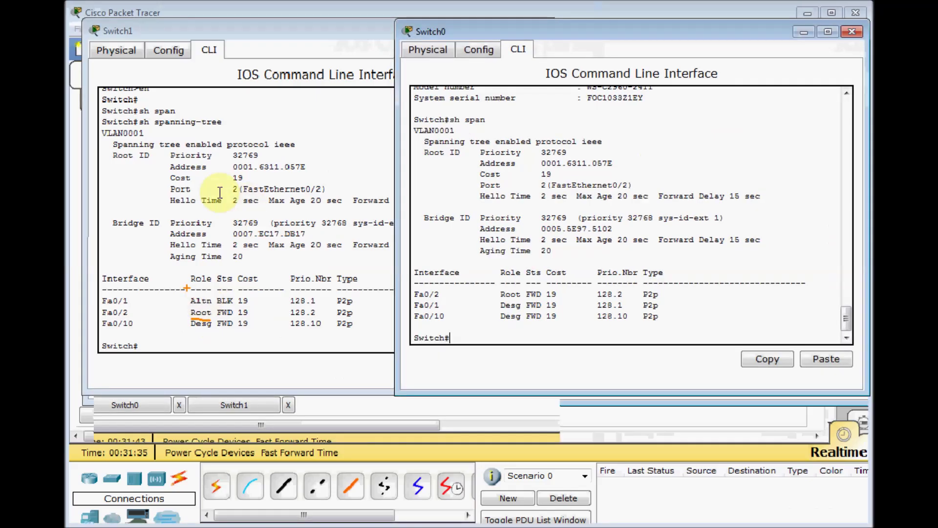
# Step: Move the Switch1 window off the topology and minimise both switch windows to reveal the whole diagram
pyautogui.moveTo(255, 32); pyautogui.dragTo(521, 58)
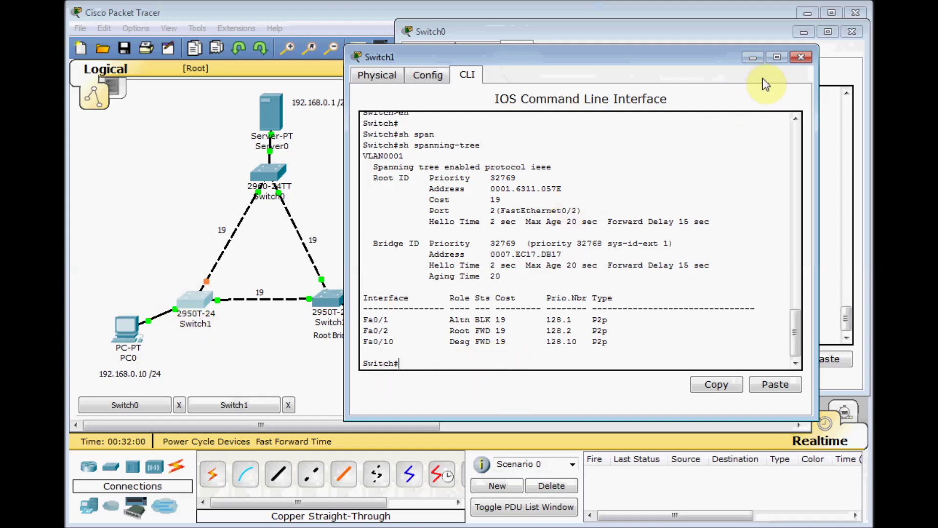
pyautogui.click(752, 58)
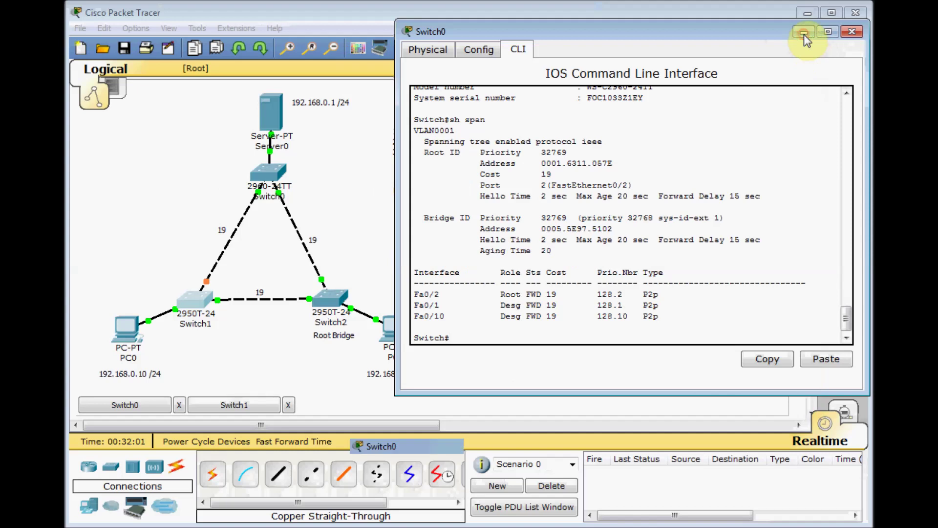
pyautogui.click(804, 32)
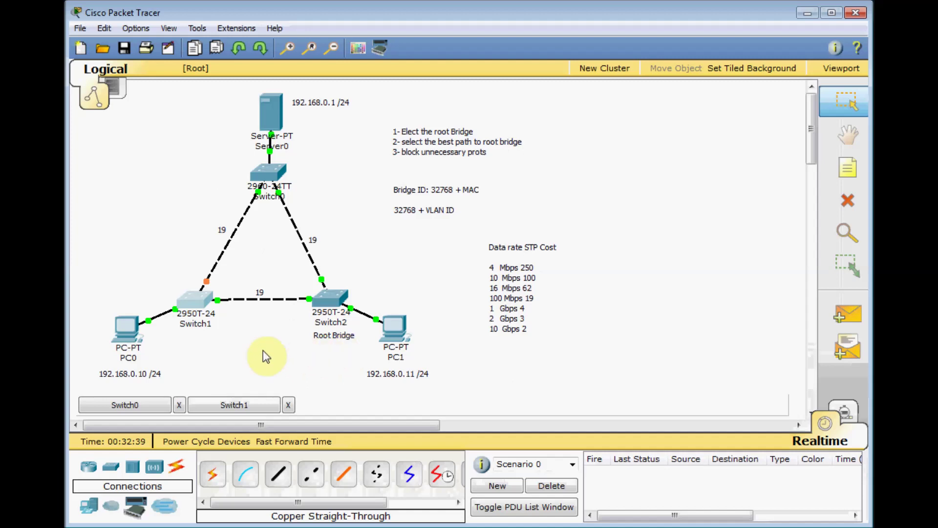
# Step: Reopen Switch0's CLI beside the topology and enter global configuration mode with conf t
pyautogui.moveTo(123, 345)
pyautogui.moveTo(286, 105)
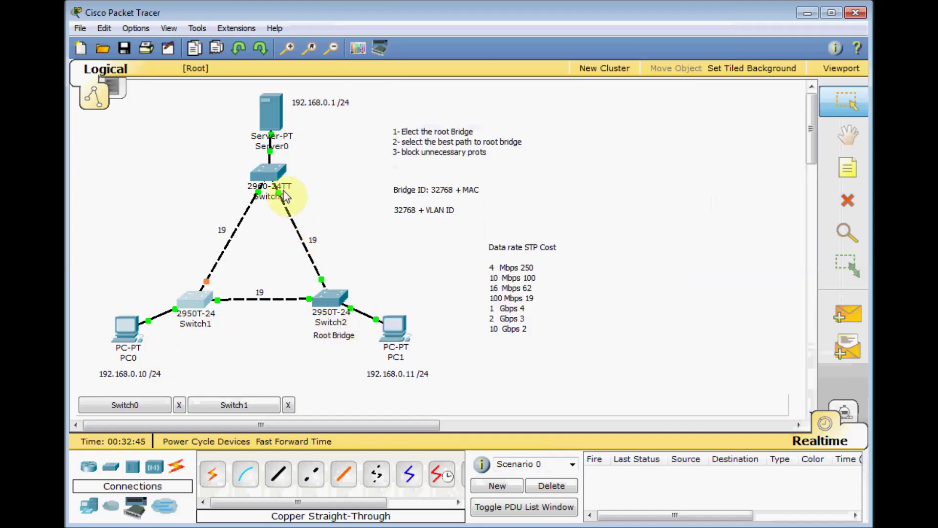
pyautogui.moveTo(272, 171)
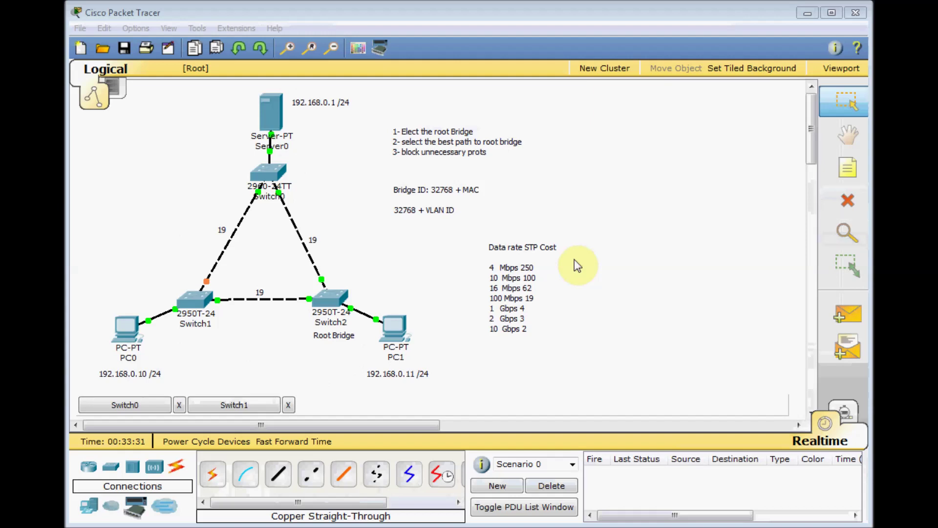
pyautogui.click(267, 171)
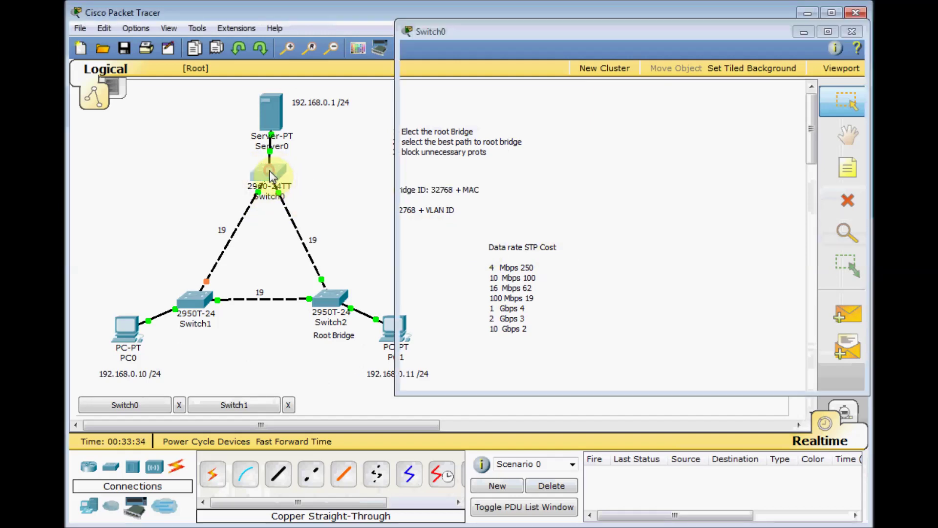
pyautogui.moveTo(513, 32); pyautogui.dragTo(497, 49)
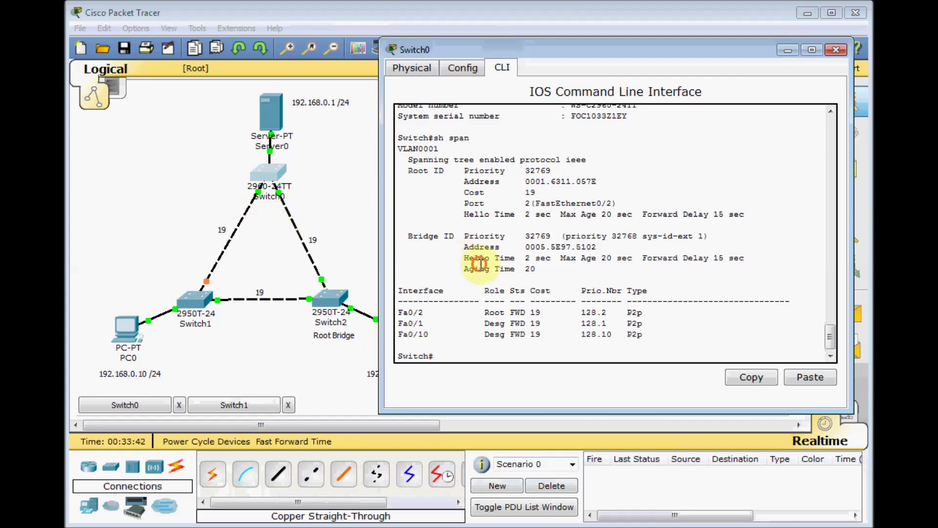
pyautogui.write('conf t')
pyautogui.press('Return')
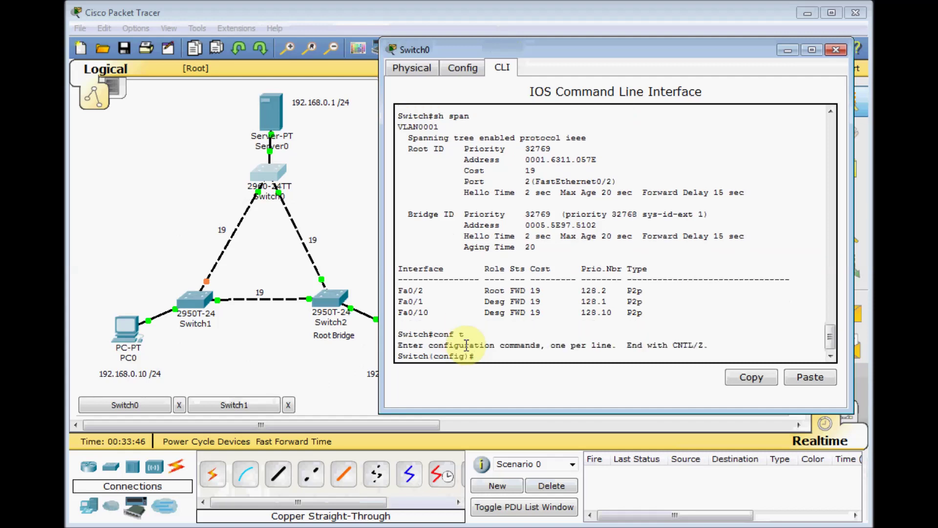
# Step: Build the command spanning-tree vlan 1 on Switch0, listing the available options after each keyword
pyautogui.write('span')
pyautogui.press('Tab')
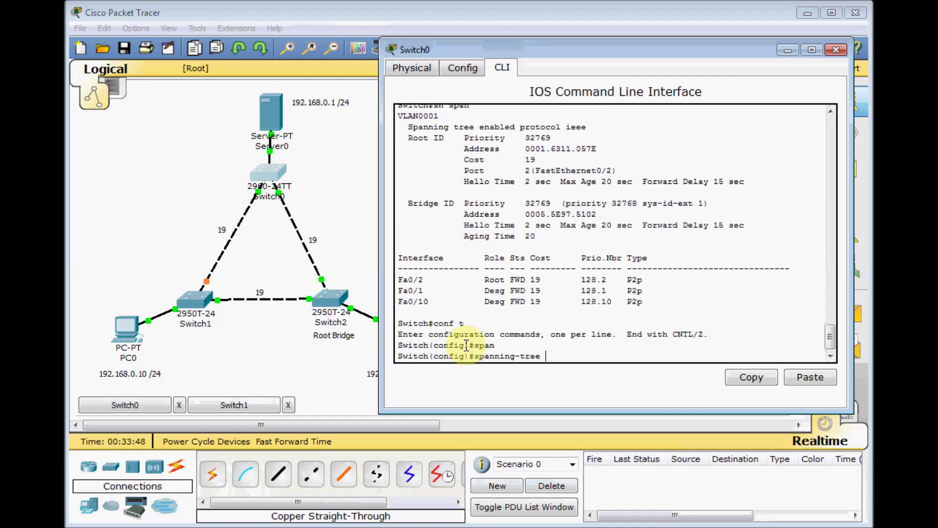
pyautogui.write('?')
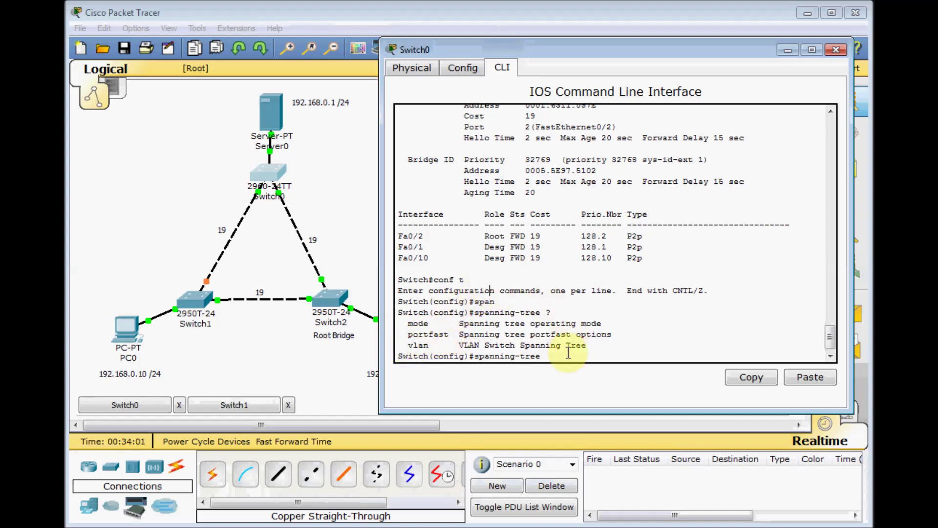
pyautogui.write('vl')
pyautogui.press('Tab')
pyautogui.write('?')
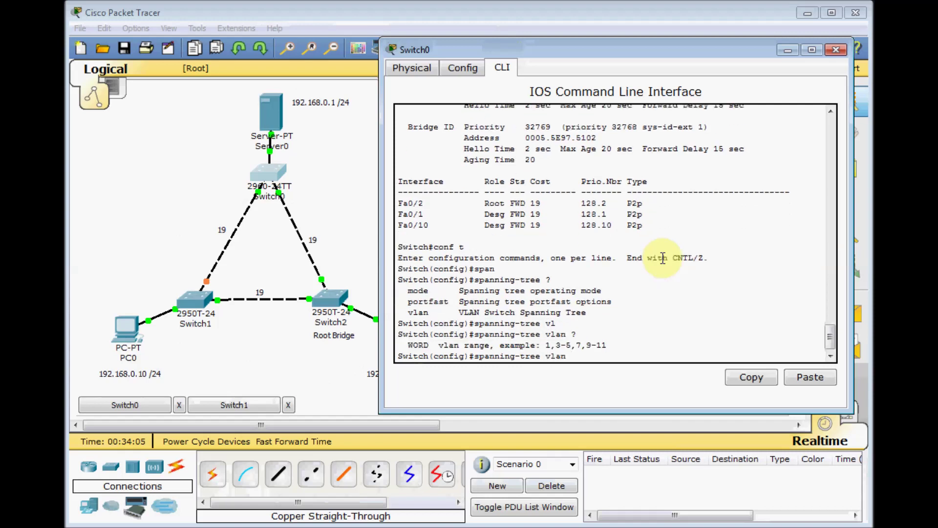
pyautogui.write('1 ?')
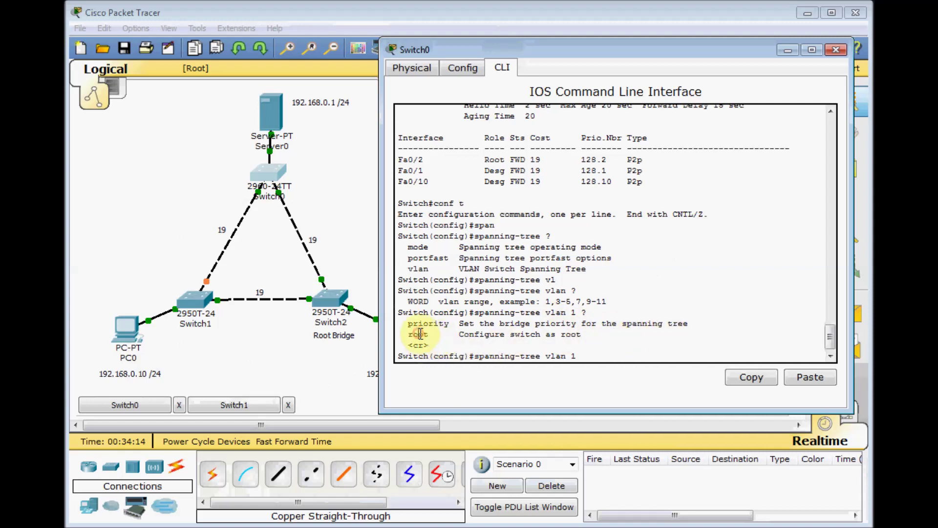
# Step: Check the root options, run spanning-tree vlan 1 root primary on Switch0, and move the Root Bridge note beside Switch0
pyautogui.click(549, 301)
pyautogui.write('root ?')
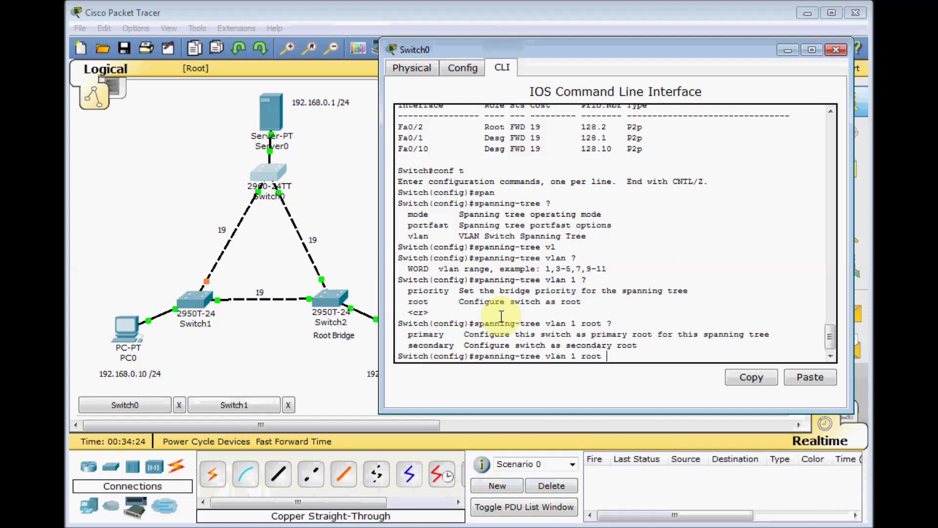
pyautogui.write('pri')
pyautogui.press('Tab')
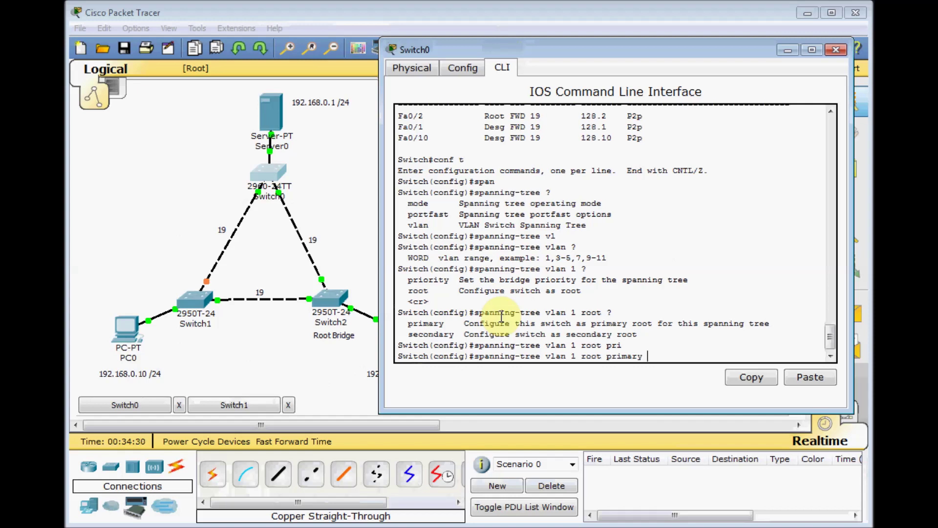
pyautogui.write('?')
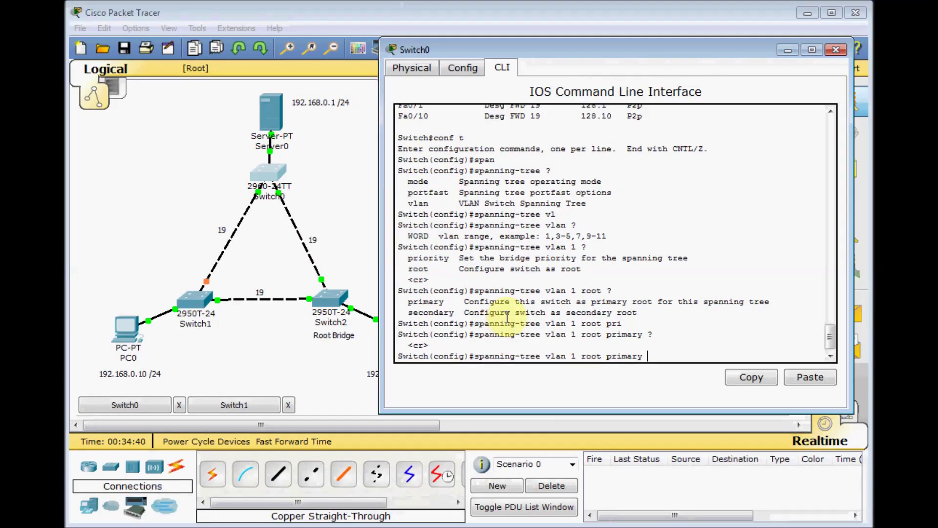
pyautogui.press('Return')
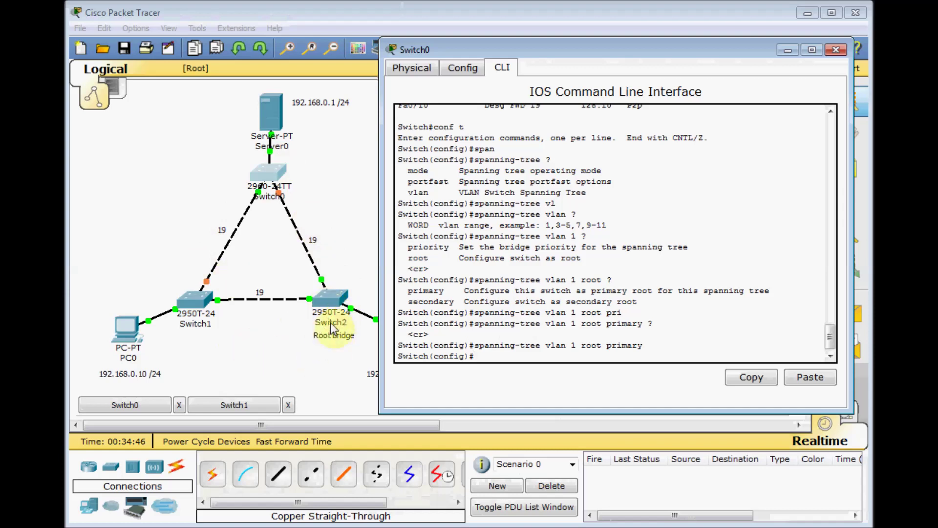
pyautogui.moveTo(324, 334); pyautogui.dragTo(216, 175)
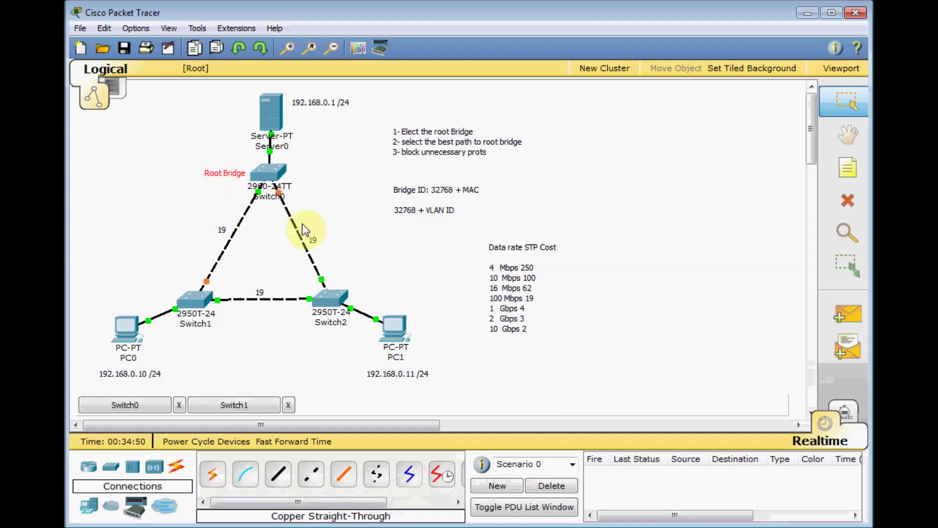
# Step: Return to Switch0's CLI, leave configuration mode and display its spanning-tree status with sh spanning-tree
pyautogui.click(288, 181)
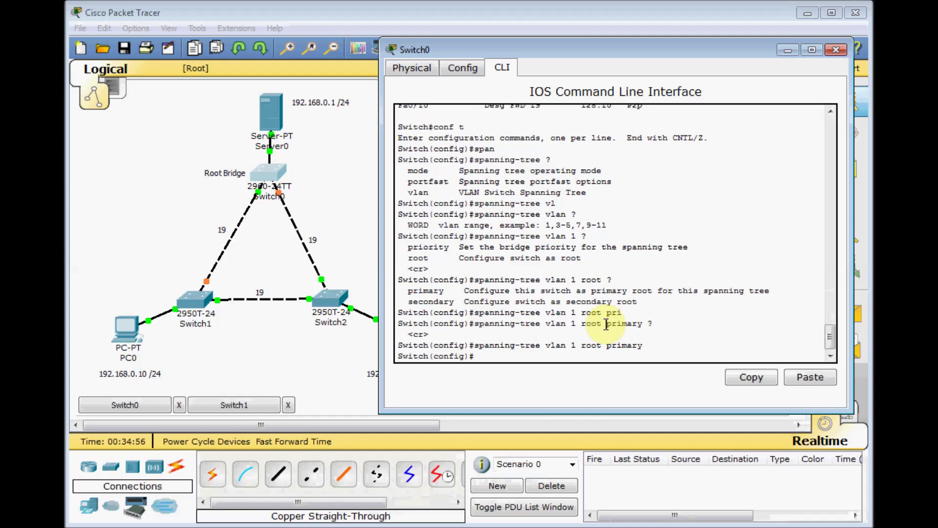
pyautogui.press('Return')
pyautogui.press('Return')
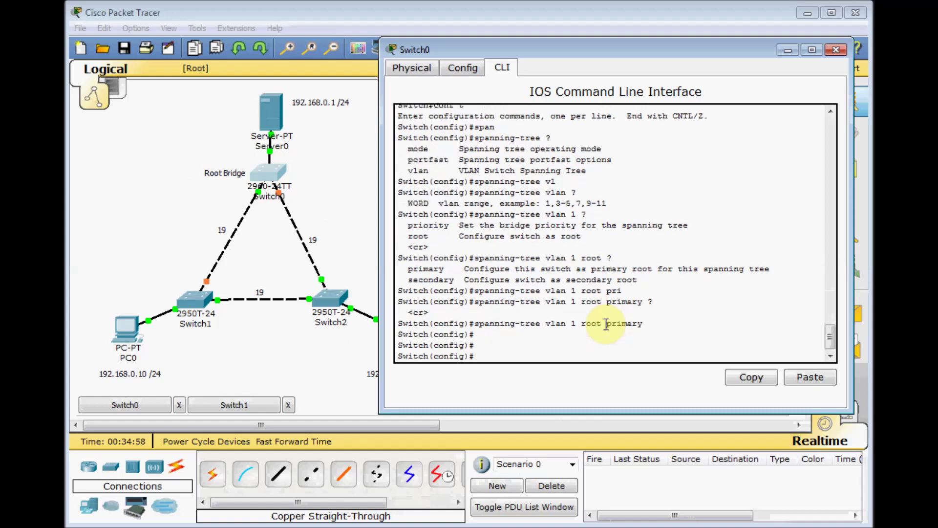
pyautogui.hotkey('ctrl', 'z')
pyautogui.press('Return')
pyautogui.press('Return')
pyautogui.press('Return')
pyautogui.press('Return')
pyautogui.write('sh span')
pyautogui.press('Tab')
pyautogui.press('Return')
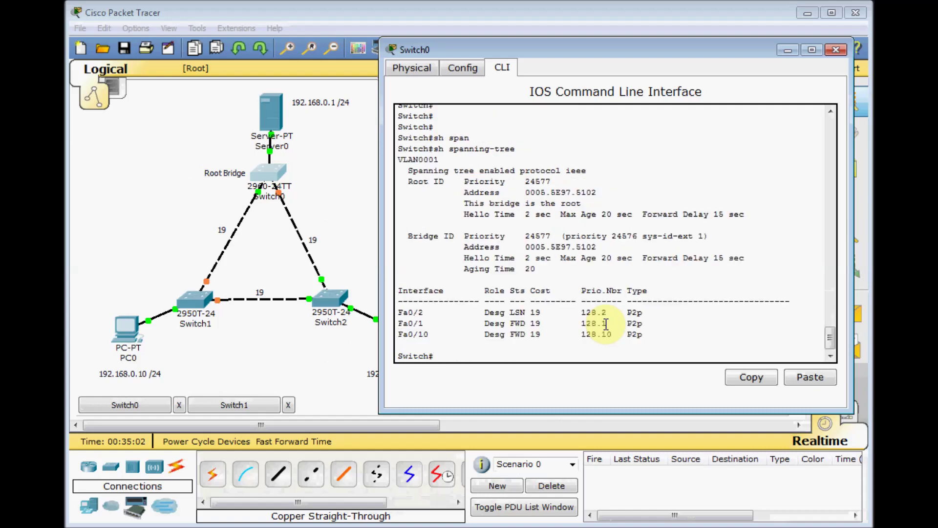
# Step: Shift the Switch0 window slightly, underline the Root ID heading and its priority value, and clear the markings
pyautogui.click(546, 58)
pyautogui.moveTo(546, 58); pyautogui.dragTo(538, 66)
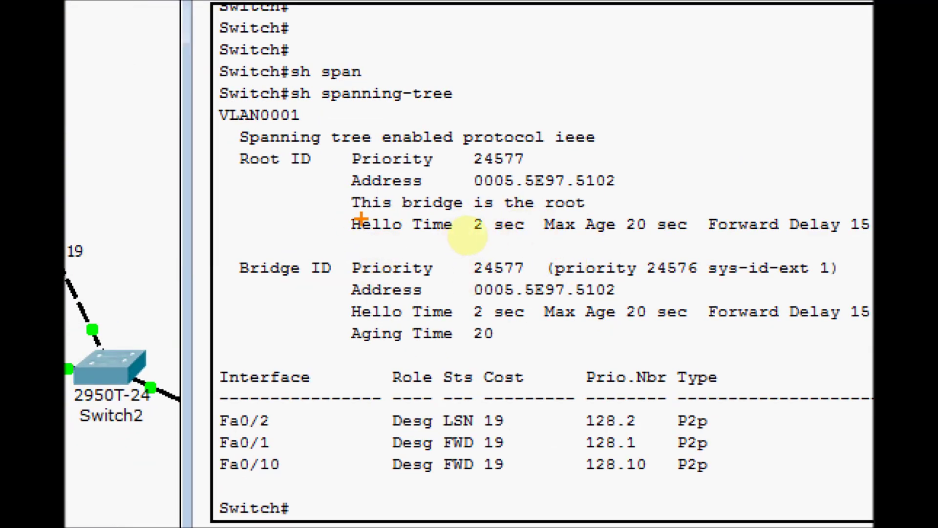
pyautogui.moveTo(243, 167); pyautogui.dragTo(309, 168)
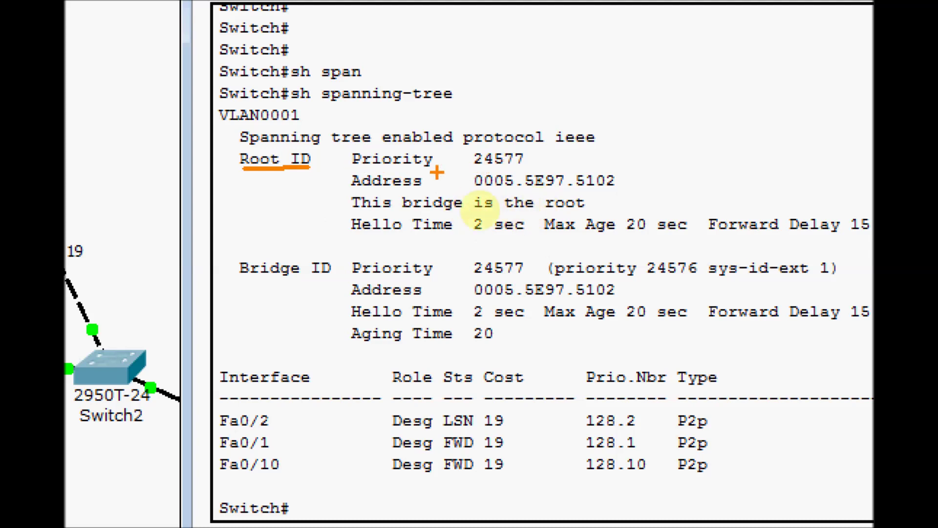
pyautogui.click(472, 168)
pyautogui.moveTo(472, 168); pyautogui.dragTo(529, 167)
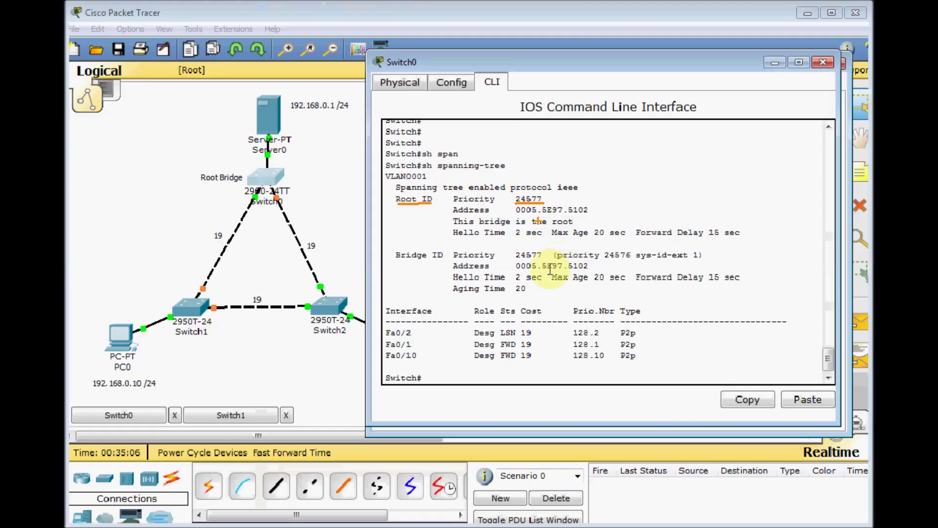
pyautogui.press('Escape')
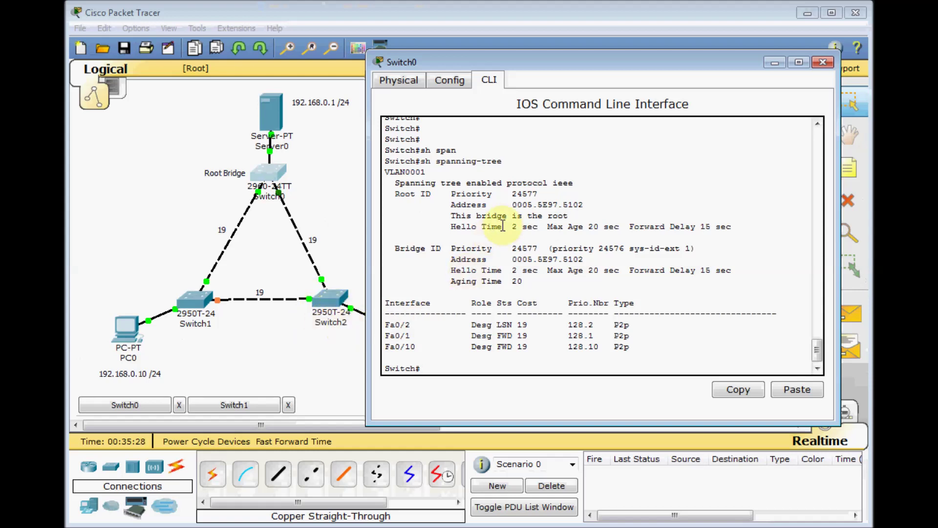
# Step: Open Switch2's CLI, enter privileged mode and display its spanning-tree status with sh spanning-tree
pyautogui.click(330, 299)
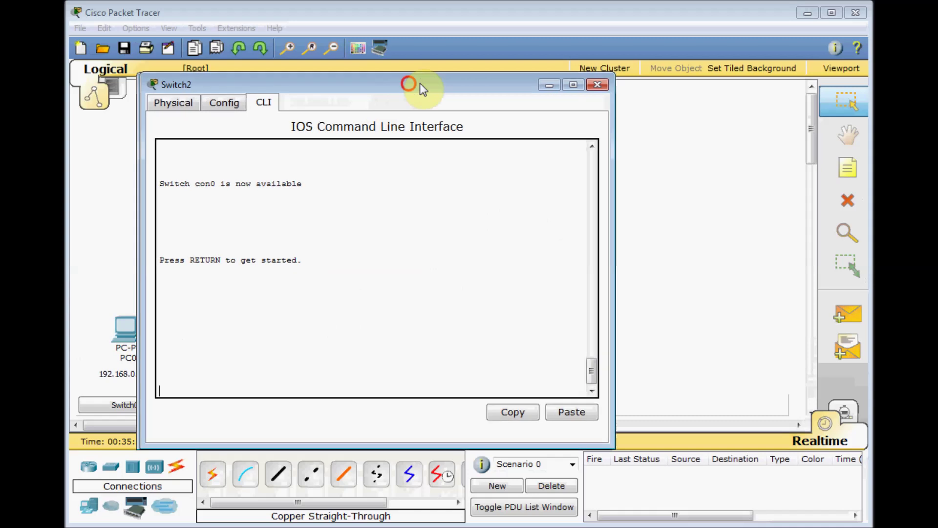
pyautogui.moveTo(412, 84); pyautogui.dragTo(478, 88)
pyautogui.press('Return')
pyautogui.press('Return')
pyautogui.write('en')
pyautogui.press('Return')
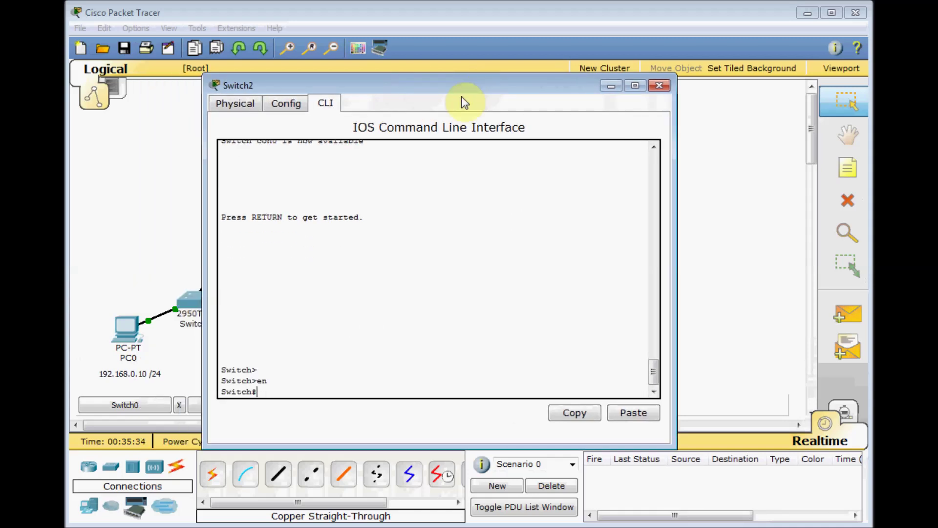
pyautogui.write('sh span')
pyautogui.press('Tab')
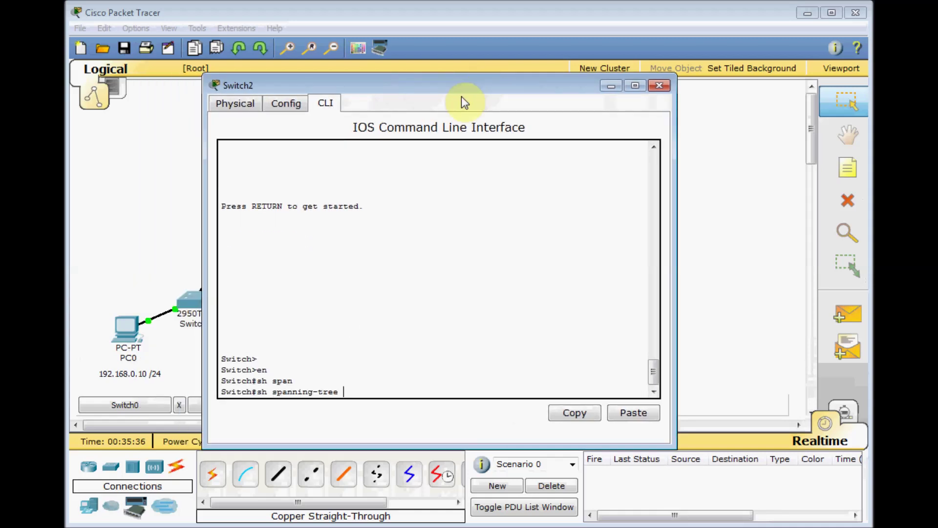
pyautogui.press('Return')
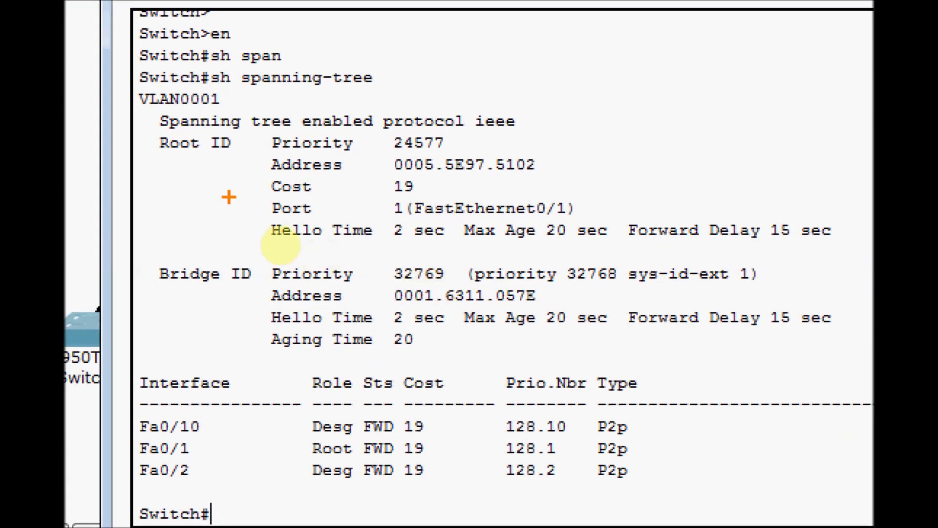
# Step: Mark the MAC addresses and priorities of the Root ID and Bridge ID on Switch2, clear the markings and close the window
pyautogui.moveTo(391, 307); pyautogui.dragTo(442, 308)
pyautogui.moveTo(394, 171); pyautogui.dragTo(437, 169)
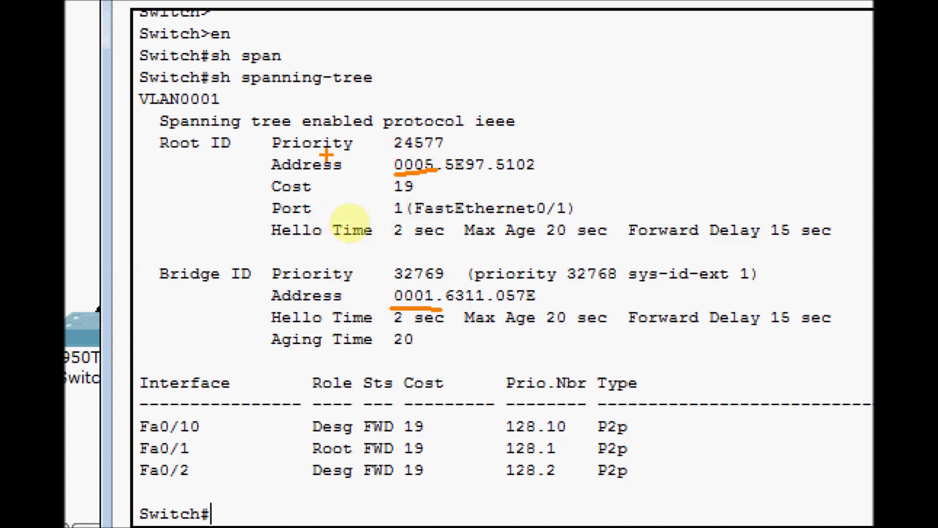
pyautogui.moveTo(395, 141); pyautogui.dragTo(373, 151)
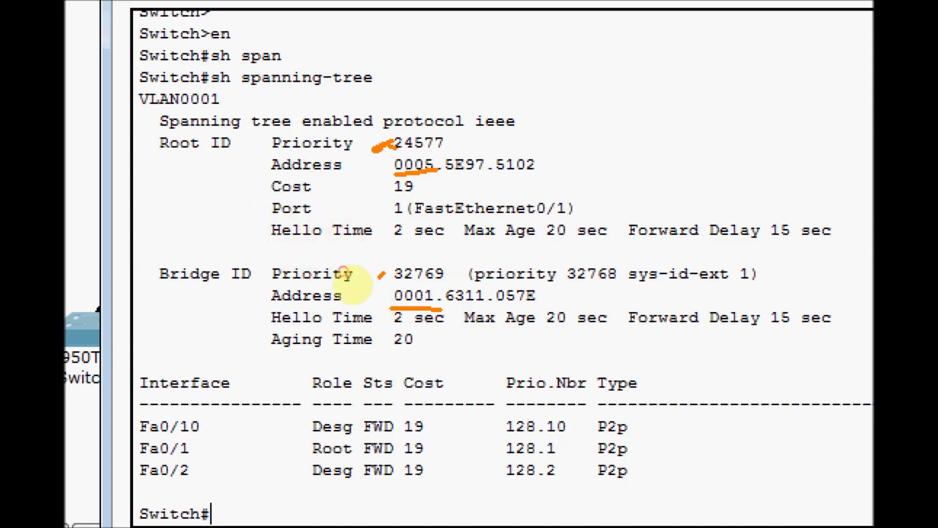
pyautogui.moveTo(389, 282); pyautogui.dragTo(443, 282)
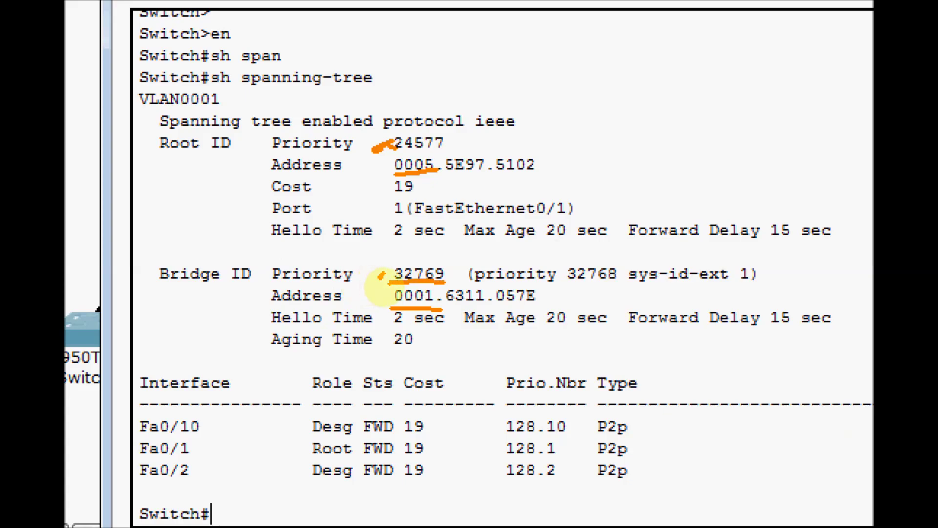
pyautogui.press('Escape')
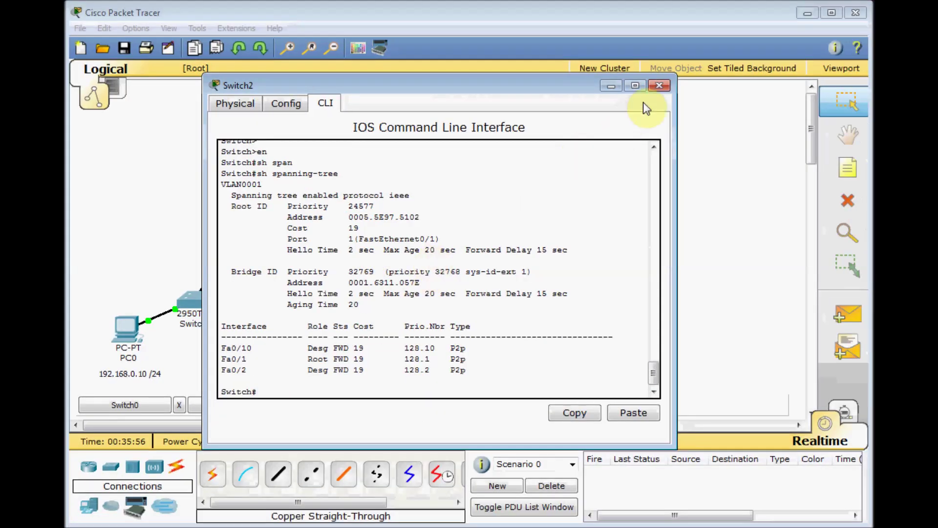
pyautogui.click(657, 88)
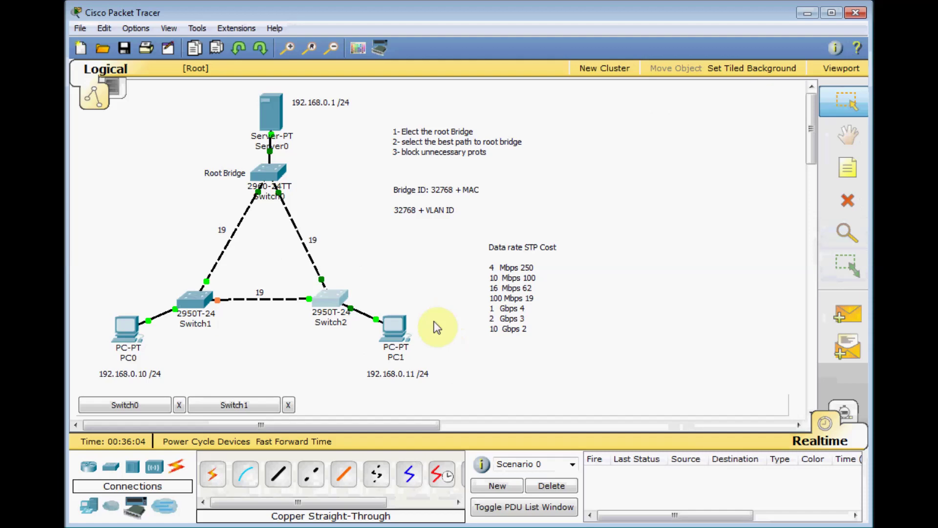
# Step: Open PC1's command prompt, start a continuous ping with ping -t 192.168.0.1, and stop it
pyautogui.click(398, 339)
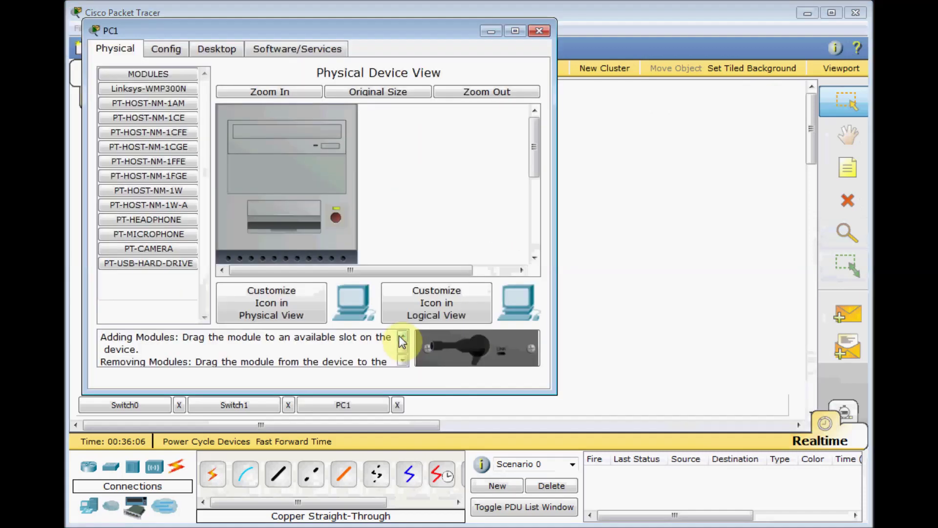
pyautogui.moveTo(432, 32); pyautogui.dragTo(742, 50)
pyautogui.click(528, 70)
pyautogui.click(714, 131)
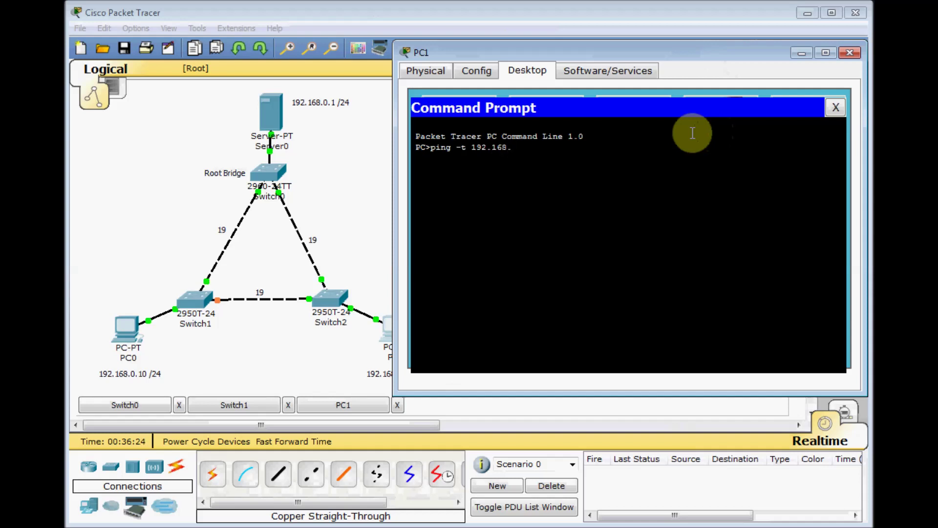
pyautogui.press('Return')
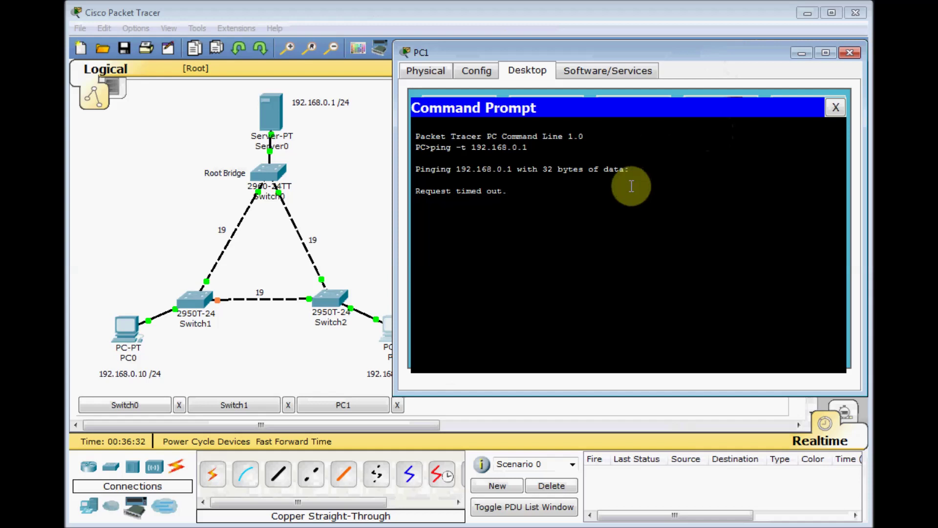
pyautogui.hotkey('ctrl', 'c')
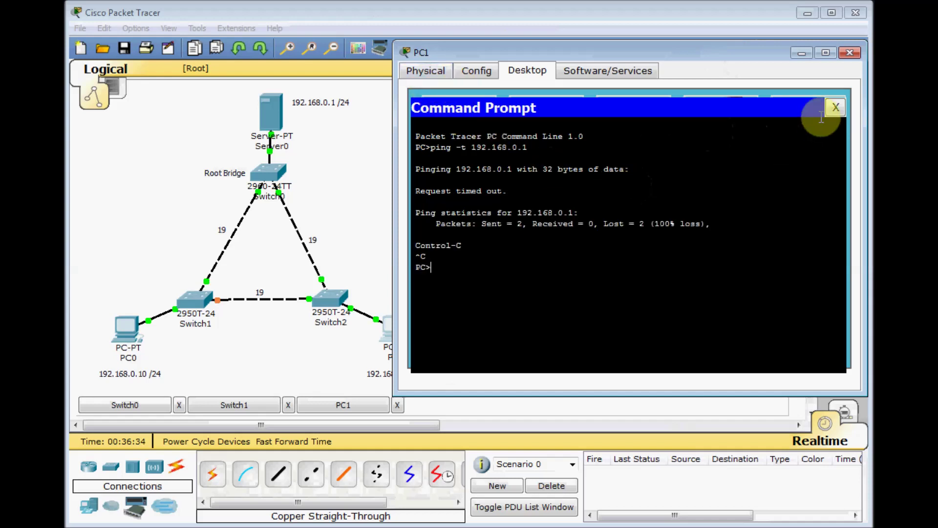
# Step: Assign PC1 the static IP address 192.168.0.11 with the default subnet mask and close the IP configuration
pyautogui.click(835, 107)
pyautogui.click(497, 131)
pyautogui.click(560, 212)
pyautogui.write('192.168.0.')
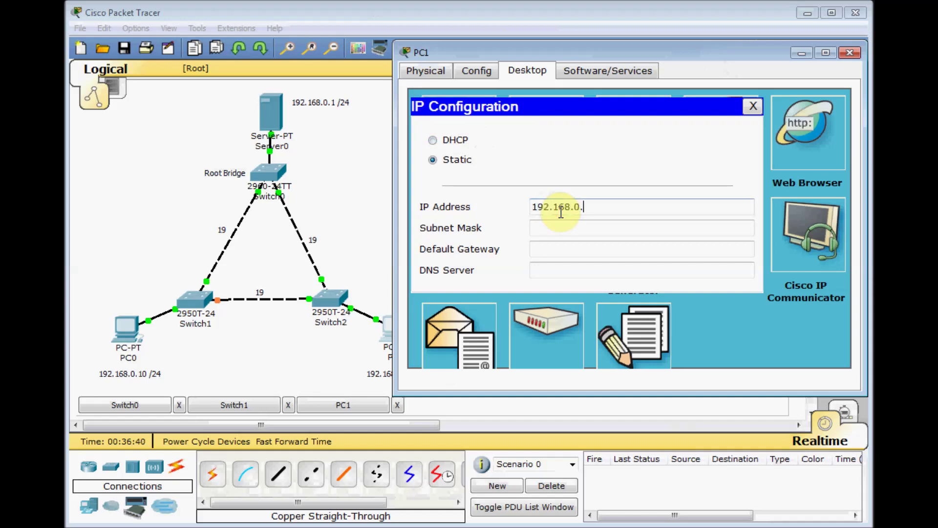
pyautogui.write('11')
pyautogui.press('Tab')
pyautogui.press('Tab')
pyautogui.click(752, 106)
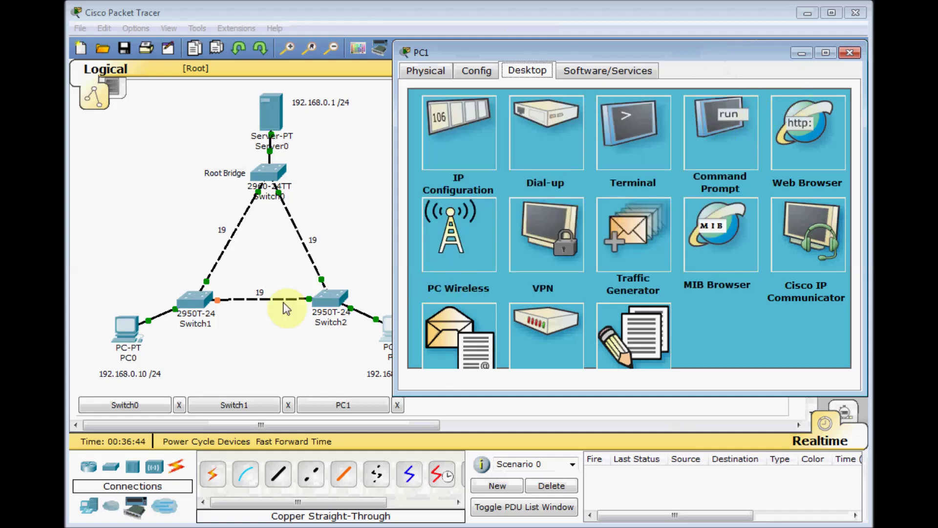
# Step: Assign PC0 the static IP address 192.168.0.10 with the default subnet mask and close its window
pyautogui.click(125, 332)
pyautogui.click(256, 108)
pyautogui.moveTo(342, 85); pyautogui.dragTo(566, 82)
pyautogui.click(408, 163)
pyautogui.click(540, 237)
pyautogui.write('1')
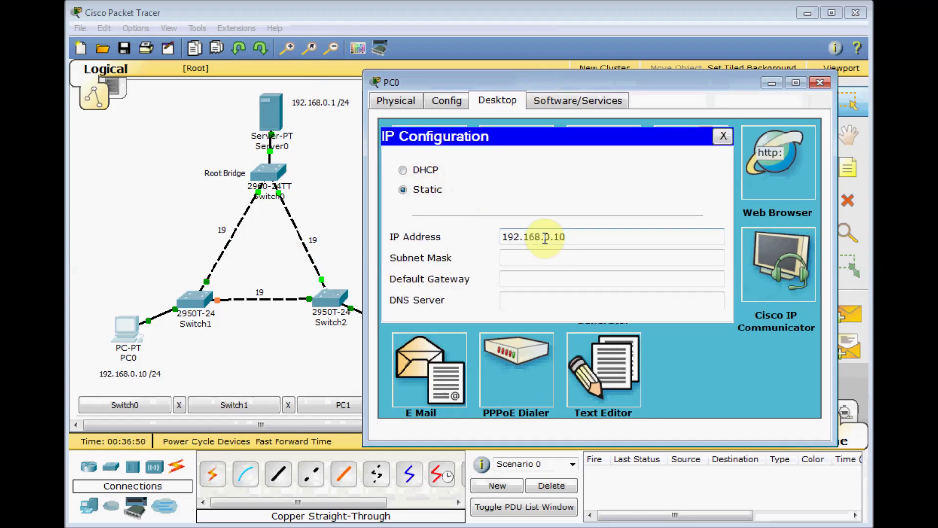
pyautogui.write('92.168.0.10')
pyautogui.press('Tab')
pyautogui.press('Tab')
pyautogui.click(723, 136)
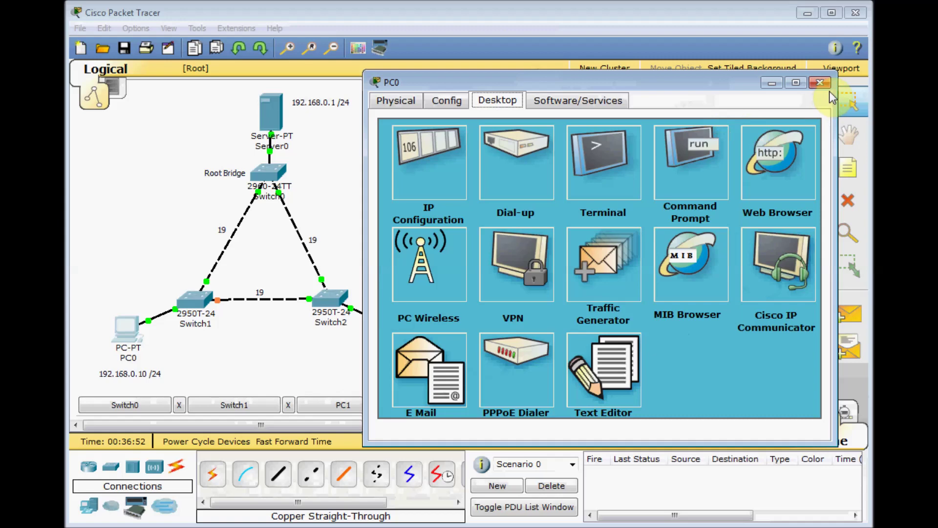
pyautogui.click(825, 86)
# Step: Assign Server0 the static IP address 192.168.0.1 with subnet mask 255.255.255.0 and close its window
pyautogui.click(278, 110)
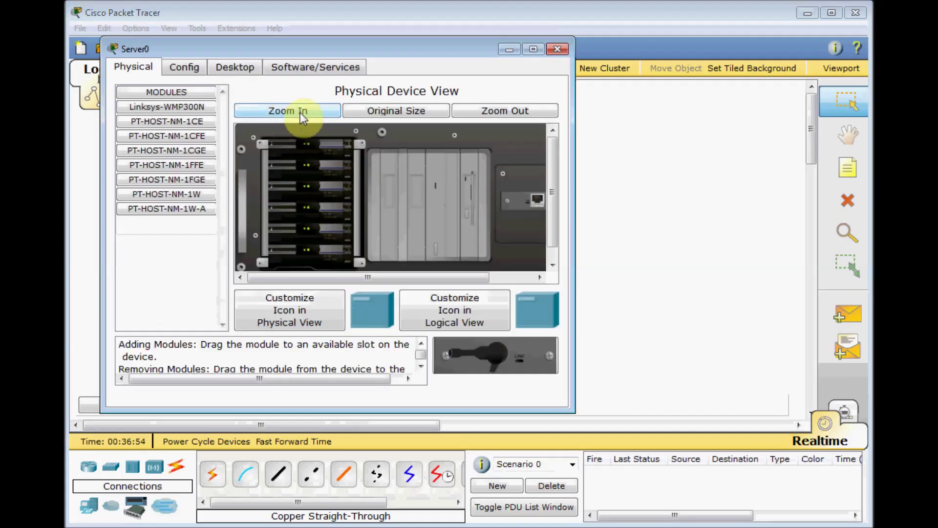
pyautogui.moveTo(365, 53); pyautogui.dragTo(633, 95)
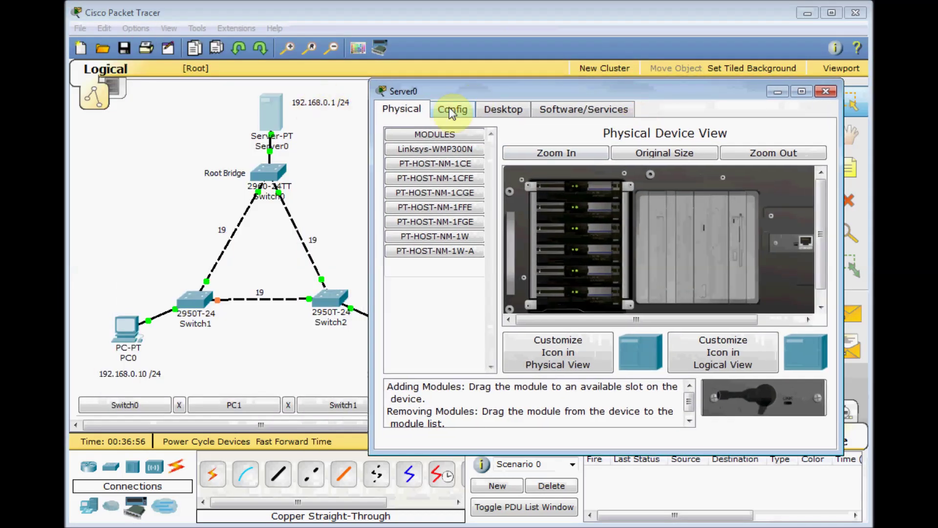
pyautogui.click(491, 107)
pyautogui.click(435, 173)
pyautogui.click(528, 252)
pyautogui.click(539, 252)
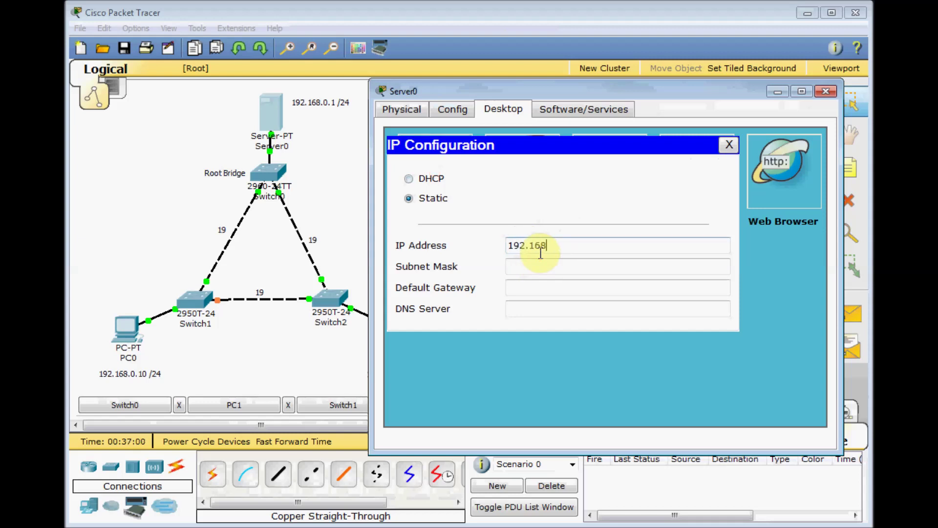
pyautogui.press('Tab')
pyautogui.press('Tab')
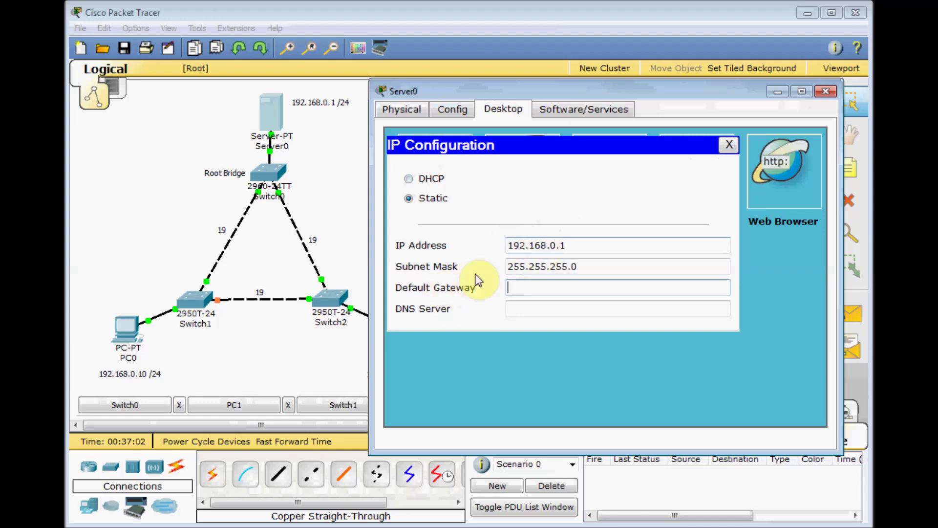
pyautogui.click(728, 145)
pyautogui.click(826, 91)
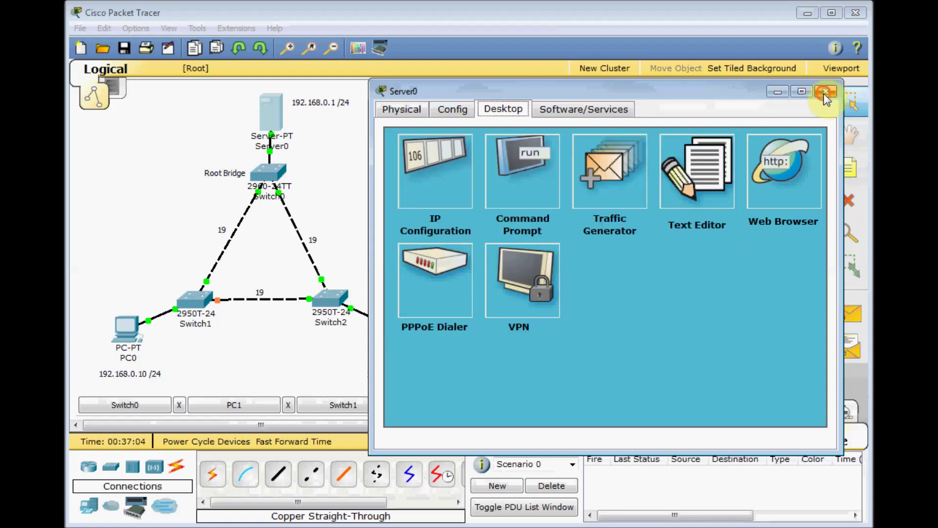
# Step: Reopen PC1's command prompt, repeat the continuous ping to 192.168.0.1, and move the window clear of the topology
pyautogui.click(388, 329)
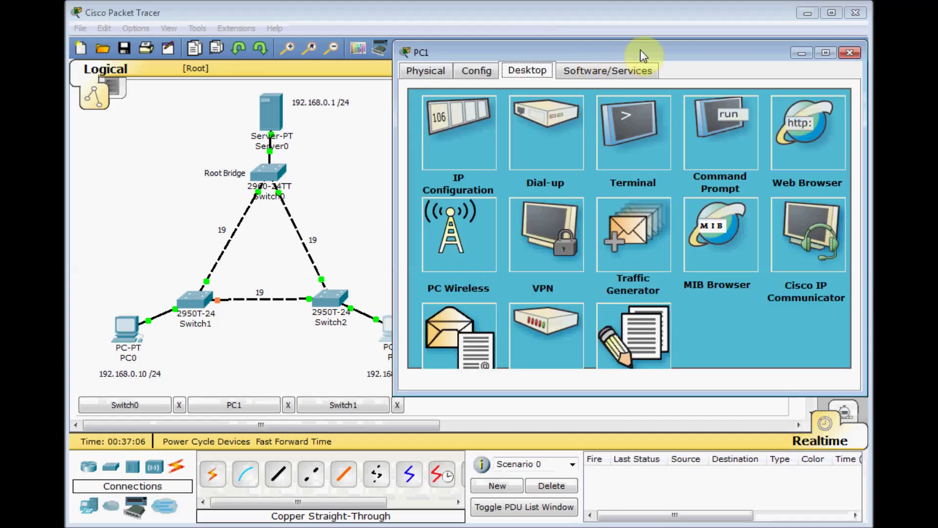
pyautogui.moveTo(640, 49); pyautogui.dragTo(626, 62)
pyautogui.click(697, 149)
pyautogui.press('Up')
pyautogui.press('Return')
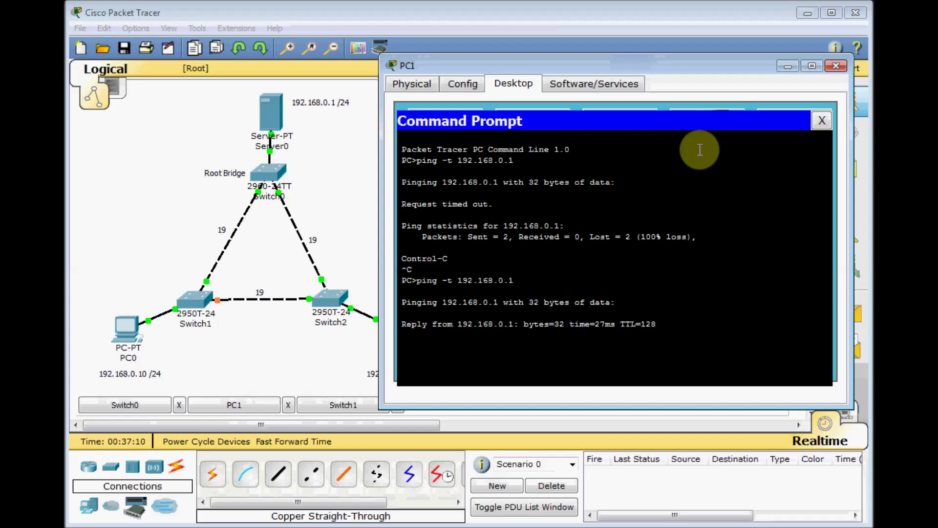
pyautogui.moveTo(598, 64); pyautogui.dragTo(629, 57)
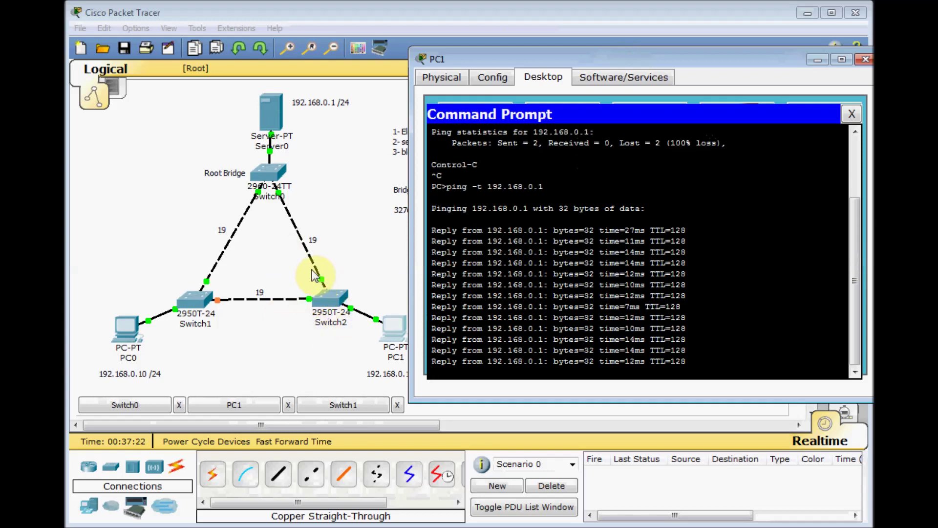
# Step: Open Switch2's CLI and arrange its window with PC1's running ping so the topology stays in view
pyautogui.click(334, 315)
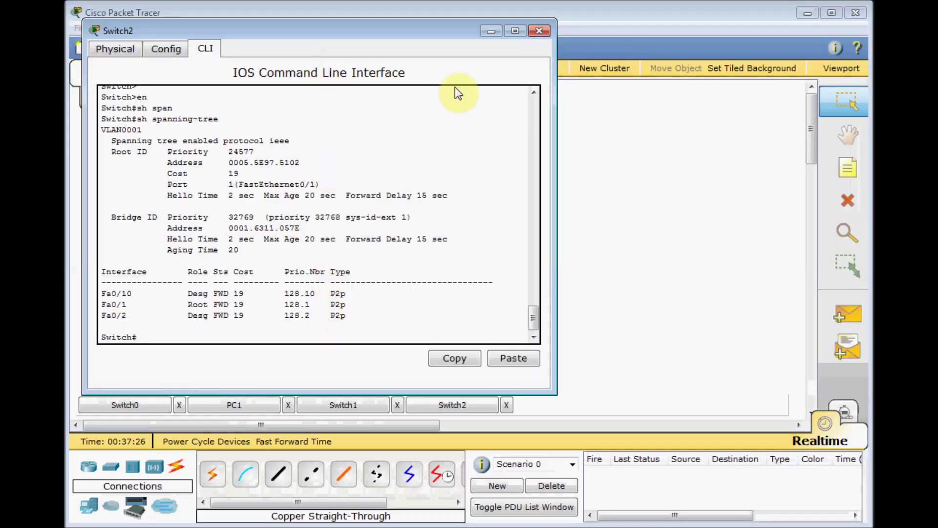
pyautogui.click(234, 405)
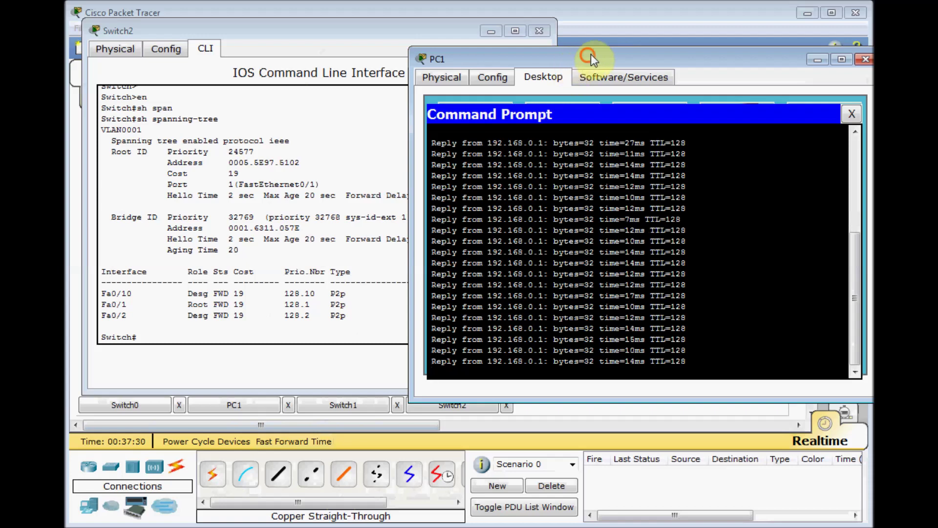
pyautogui.moveTo(591, 54); pyautogui.dragTo(667, 50)
pyautogui.click(434, 36)
pyautogui.moveTo(412, 31); pyautogui.dragTo(644, 57)
pyautogui.click(481, 283)
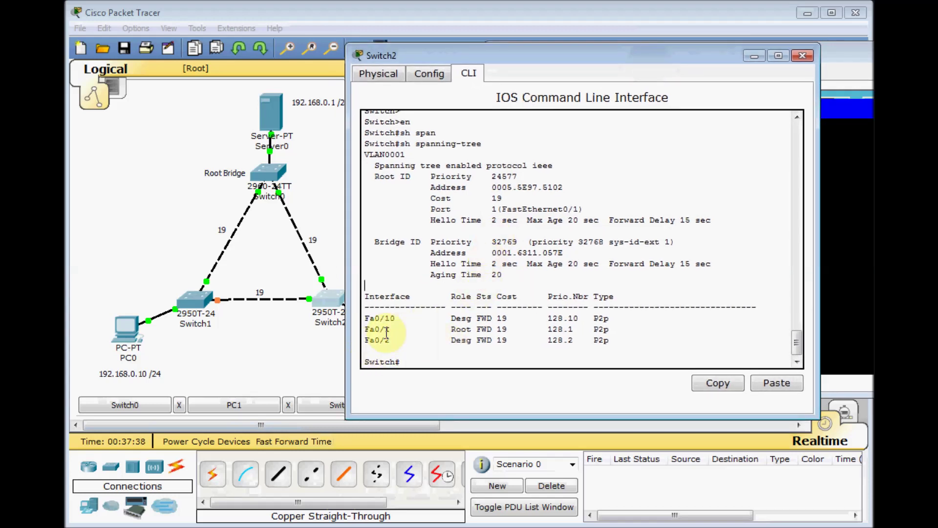
# Step: Point out root port Fa0/1 on Switch2, then enter global configuration mode and select interface fa 0/1
pyautogui.moveTo(390, 328); pyautogui.dragTo(364, 329)
pyautogui.click(431, 352)
pyautogui.write('conf')
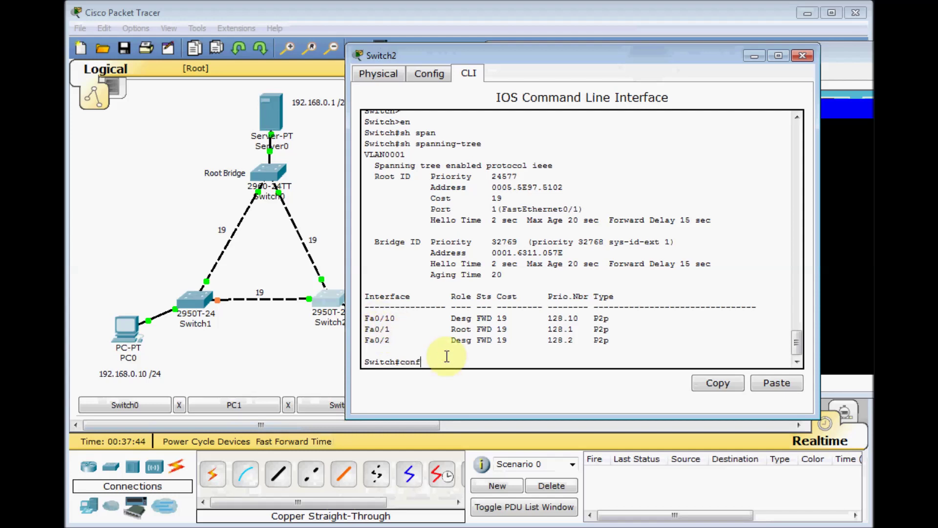
pyautogui.write(' t')
pyautogui.press('Return')
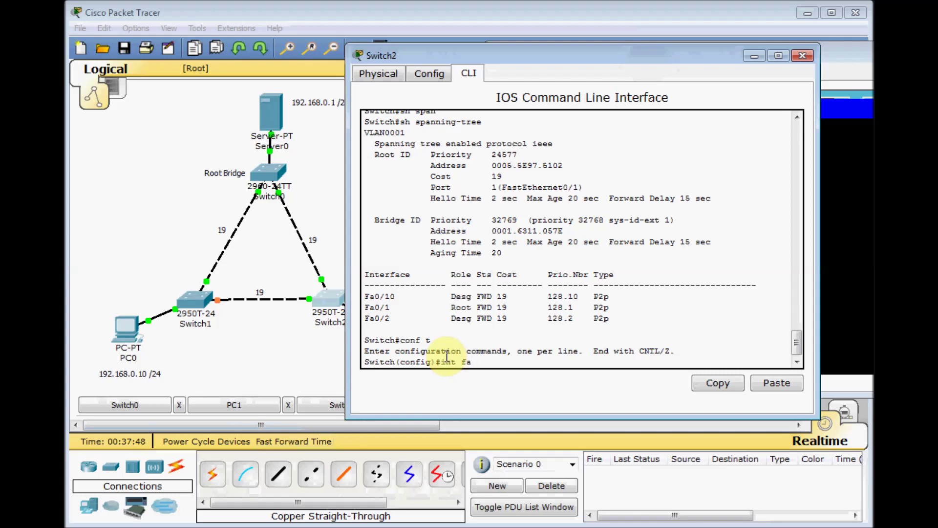
pyautogui.write('int fa 0/1')
pyautogui.press('Return')
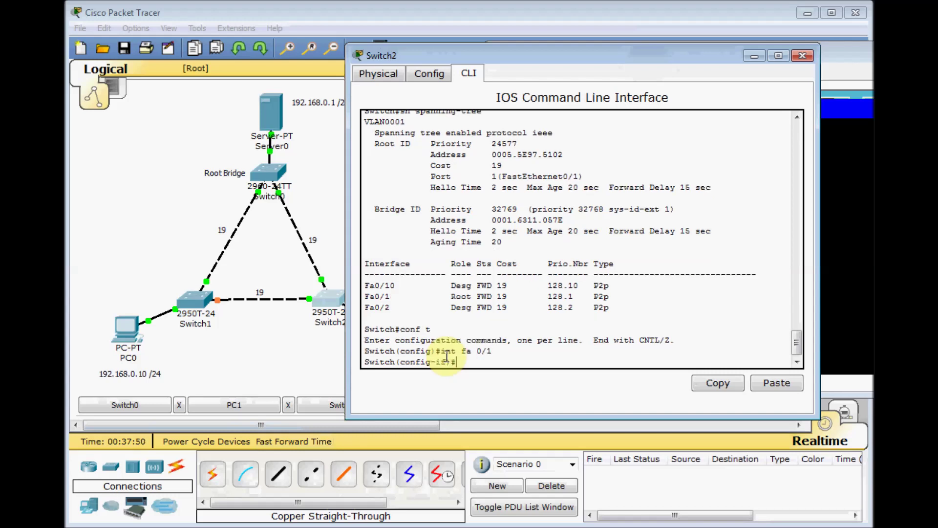
# Step: Position Switch2's CLI beside PC1's running ping and shut down interface fa 0/1
pyautogui.click(840, 323)
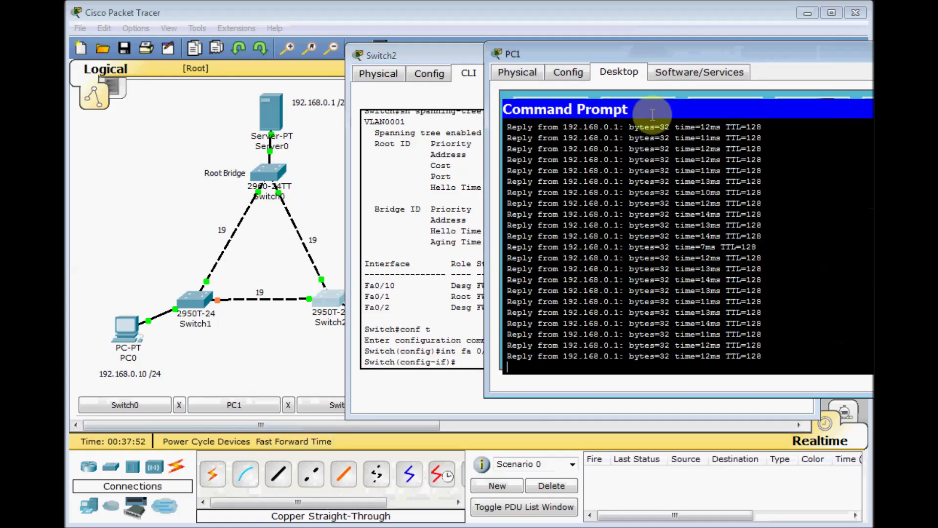
pyautogui.moveTo(459, 55); pyautogui.dragTo(360, 58)
pyautogui.click(393, 307)
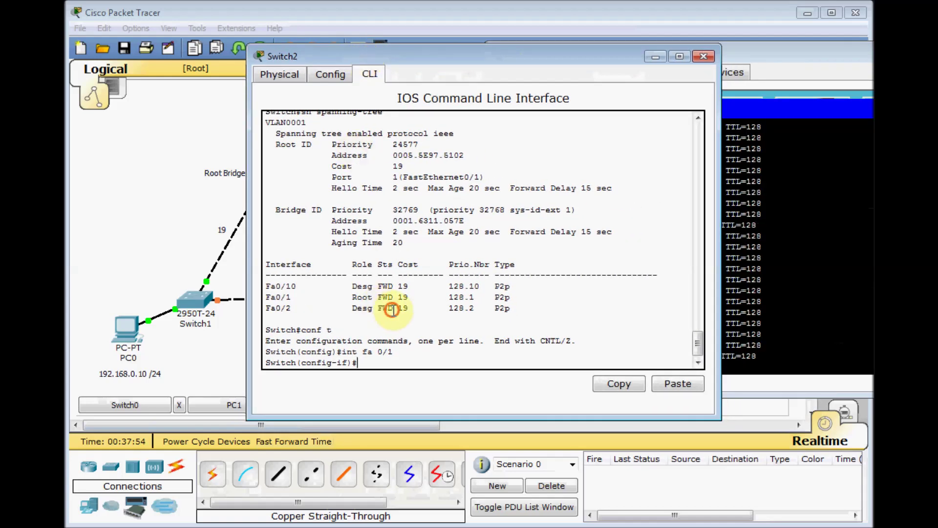
pyautogui.moveTo(608, 56); pyautogui.dragTo(505, 51)
pyautogui.click(413, 255)
pyautogui.write('shut')
pyautogui.press('Return')
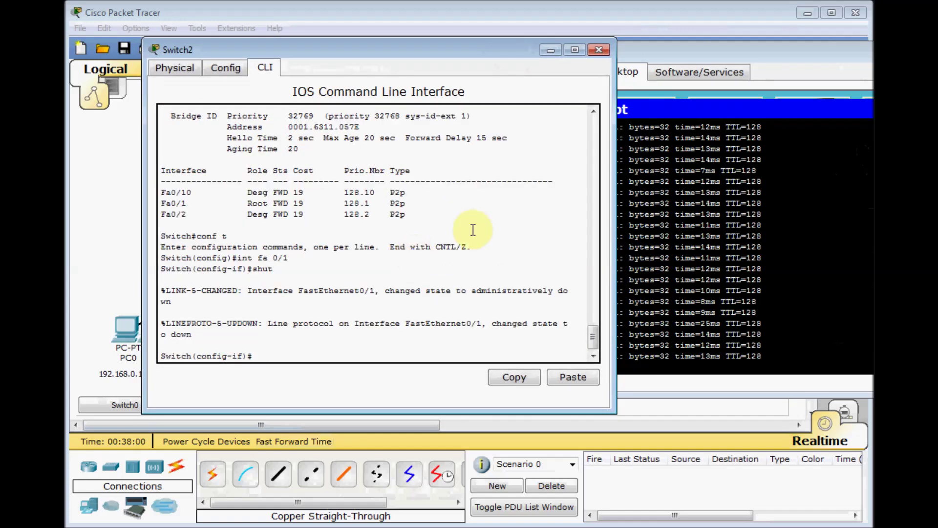
# Step: Minimize Switch2 to watch the failover, stop PC1's ping once replies resume, and review the timed-out requests and statistics
pyautogui.click(556, 50)
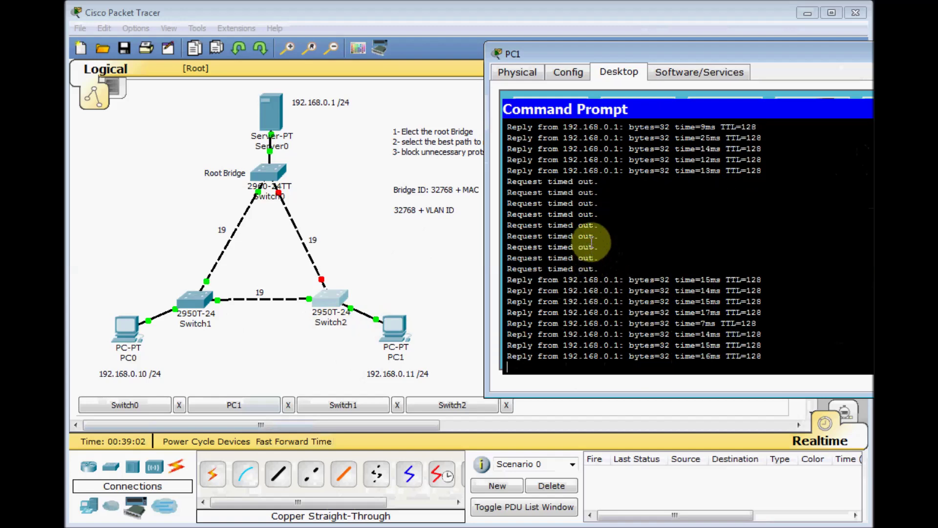
pyautogui.hotkey('ctrl', 'c')
pyautogui.scroll(5, 588, 229)
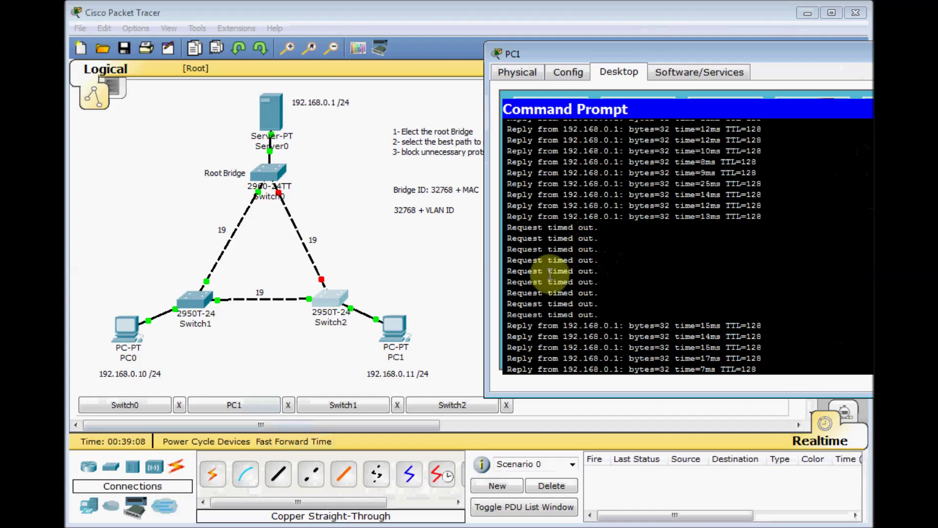
pyautogui.scroll(-5, 581, 278)
pyautogui.scroll(2, 581, 294)
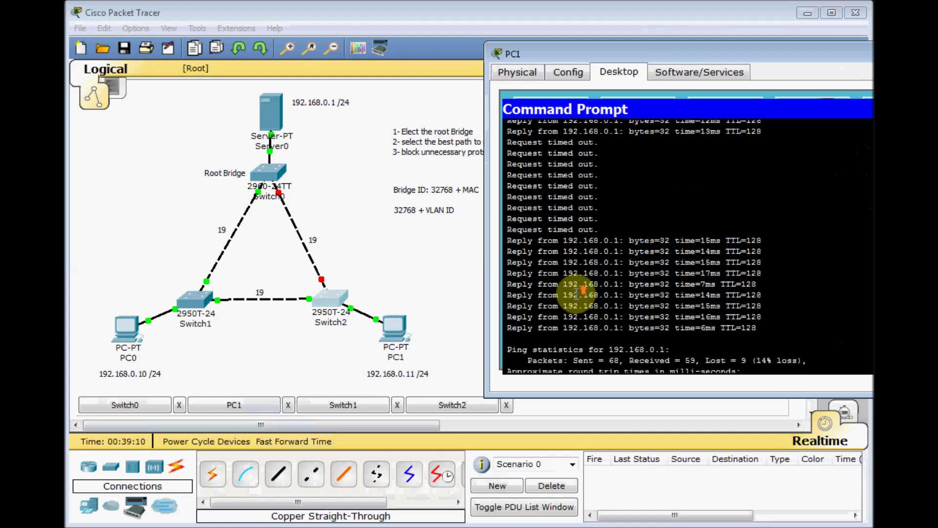